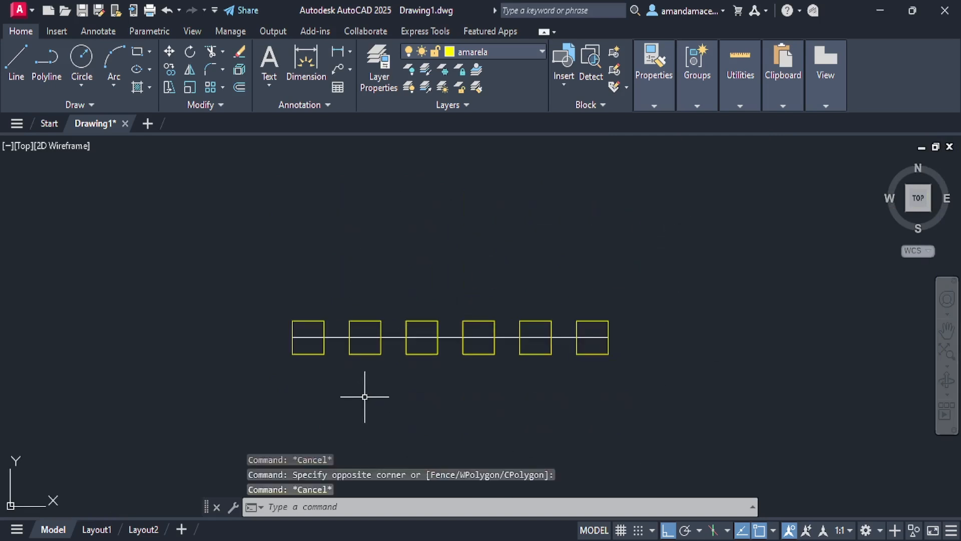
Examine the finished row of evenly spaced squares along the horizontal line, highlighting the squares after the first one
{"action": "scroll", "coordinate": [373, 381], "scroll_direction": "up", "scroll_amount": 2}
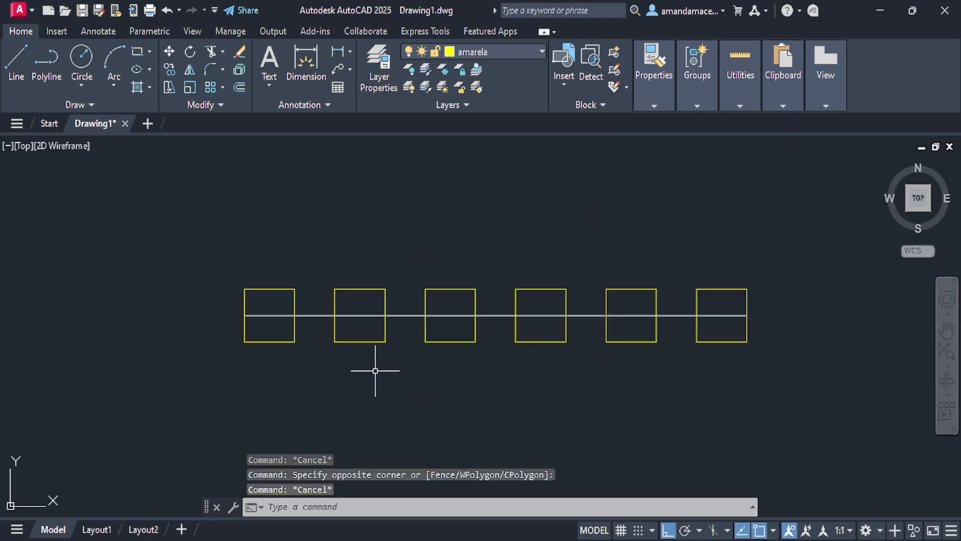
{"action": "scroll", "coordinate": [377, 369], "scroll_direction": "up", "scroll_amount": 2}
{"action": "middle_click_drag", "start_coordinate": [377, 369], "coordinate": [364, 377]}
{"action": "scroll", "coordinate": [364, 377], "scroll_direction": "down", "scroll_amount": 2}
{"action": "left_click", "coordinate": [258, 254]}
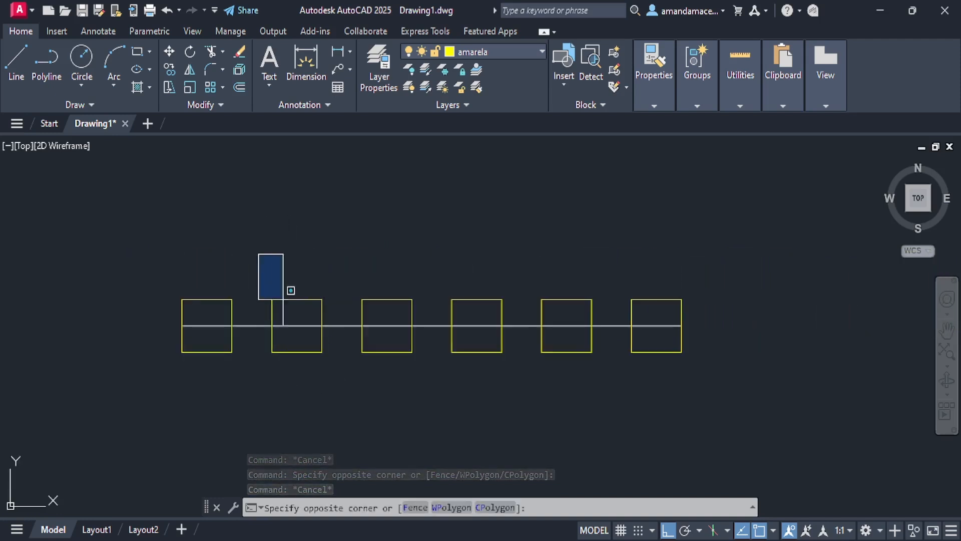
{"action": "left_click", "coordinate": [744, 430]}
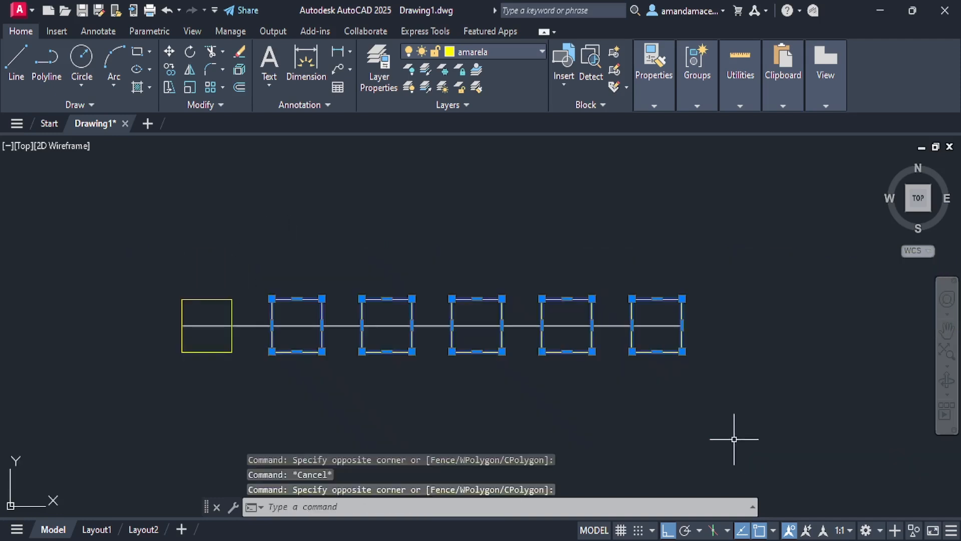
{"action": "key", "text": "Escape"}
{"action": "left_click", "coordinate": [253, 325]}
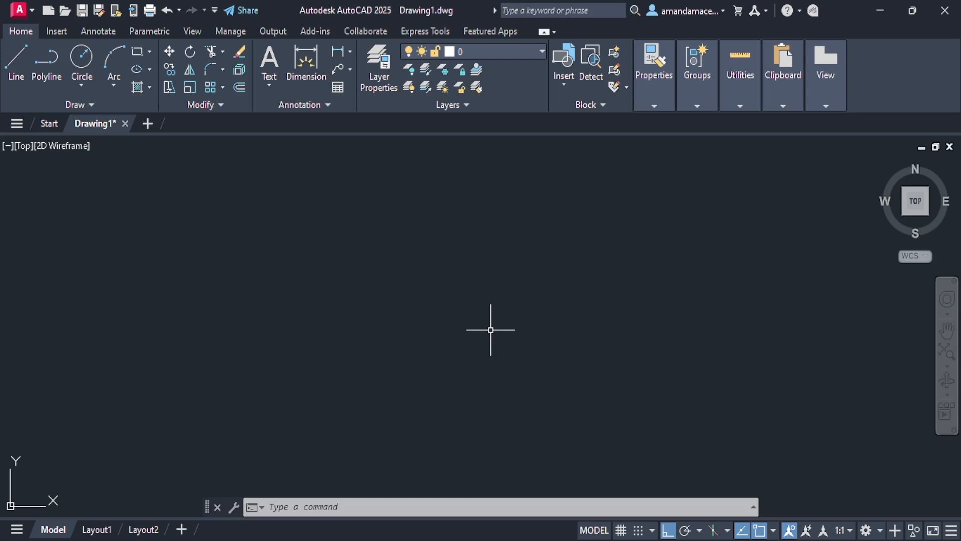
Draw a horizontal line 10 units long in the empty drawing
{"action": "type", "text": "l"}
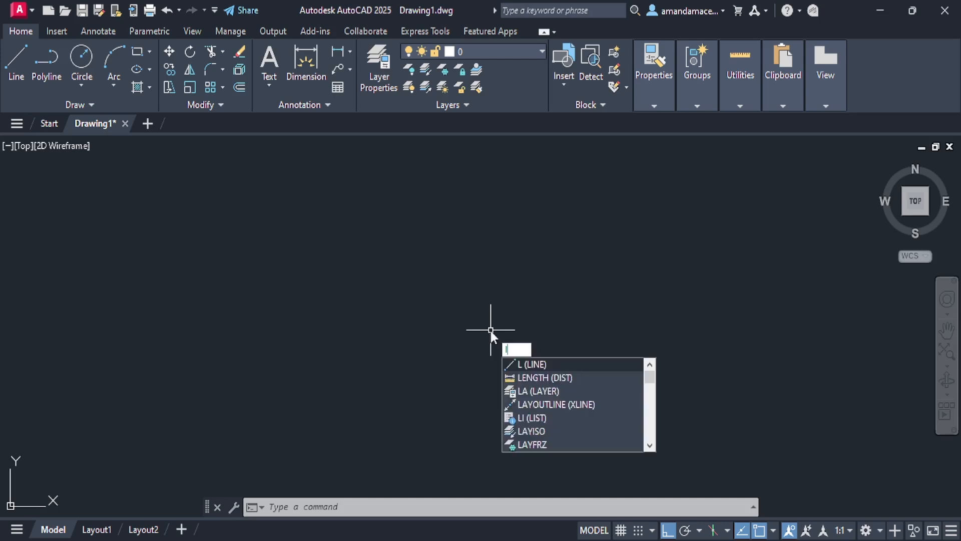
{"action": "type", "text": "ine"}
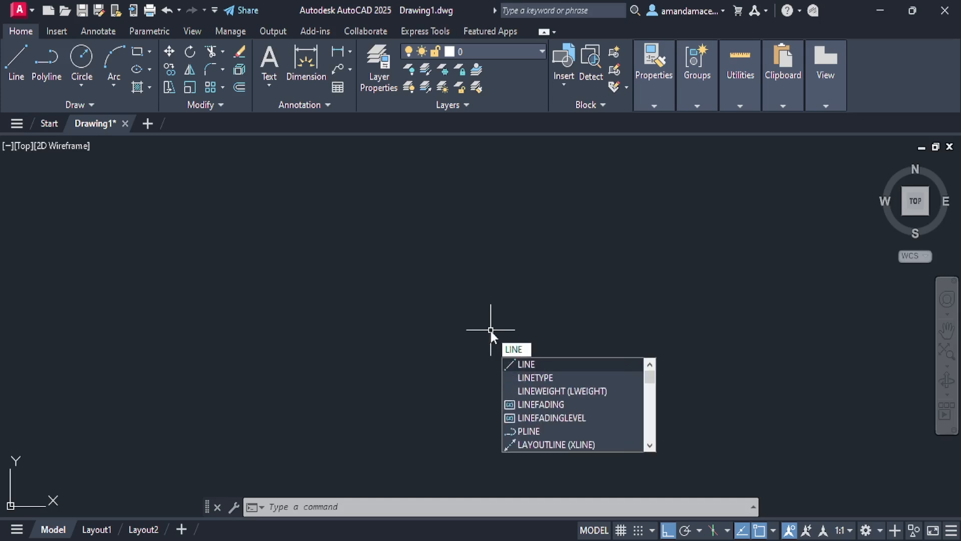
{"action": "key", "text": "Return"}
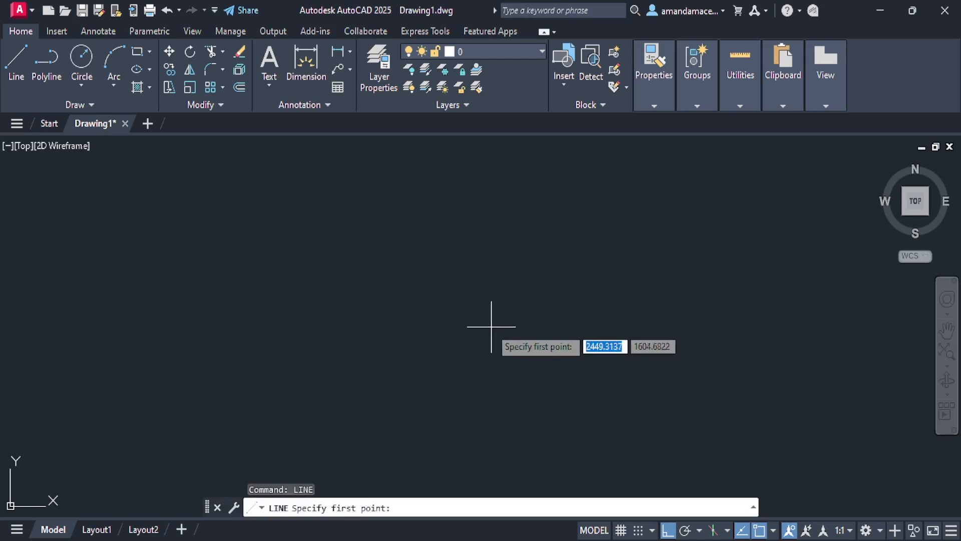
{"action": "left_click", "coordinate": [345, 329]}
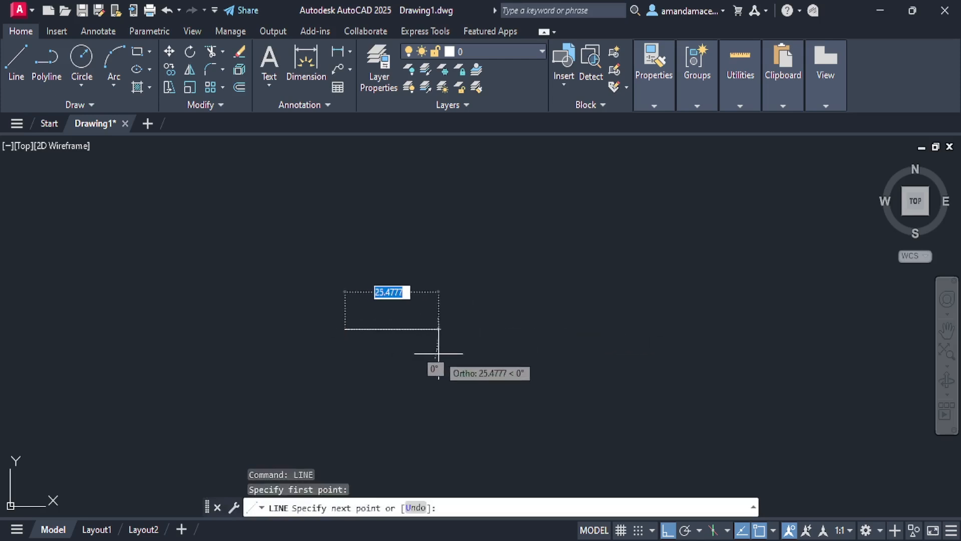
{"action": "type", "text": "10"}
{"action": "key", "text": "Return"}
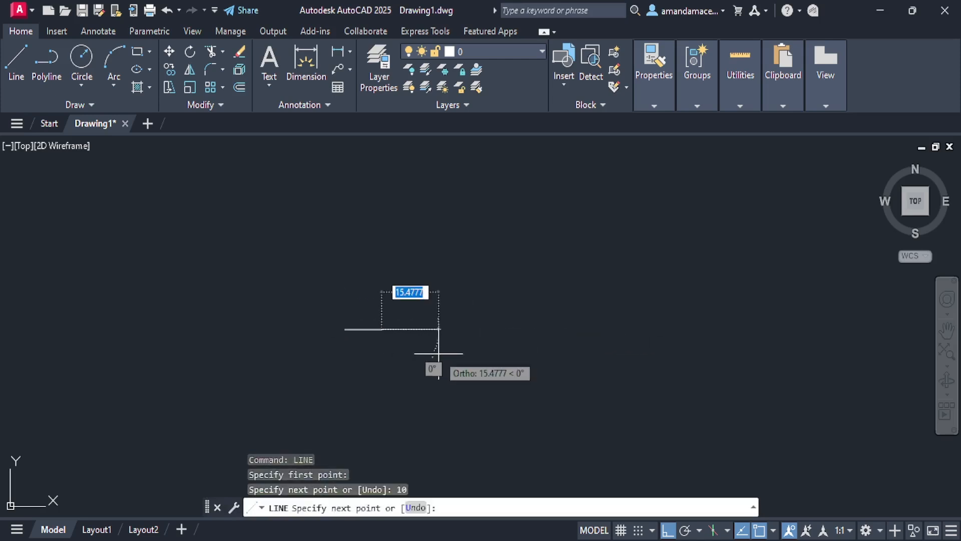
{"action": "key", "text": "Escape"}
{"action": "scroll", "coordinate": [352, 341], "scroll_direction": "up", "scroll_amount": 5}
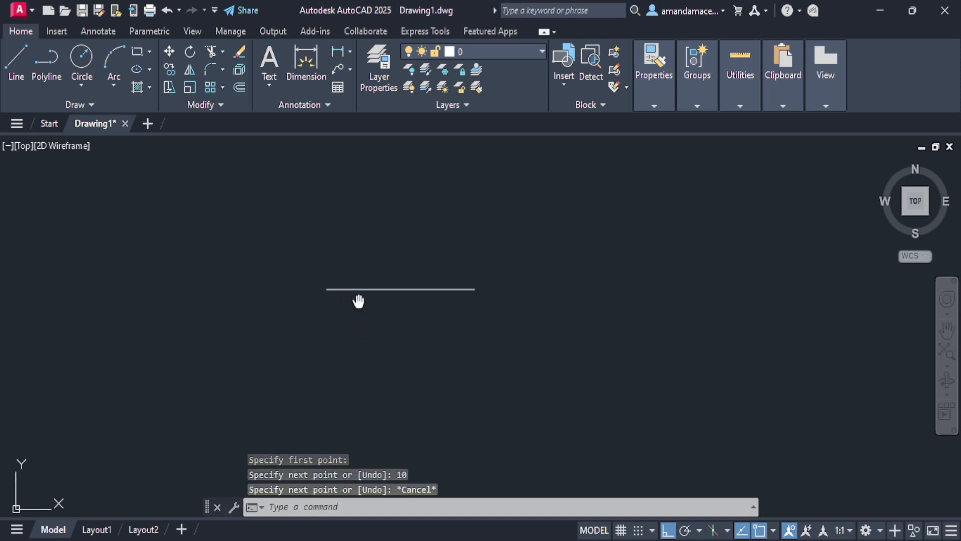
{"action": "middle_click_drag", "start_coordinate": [358, 298], "coordinate": [447, 324]}
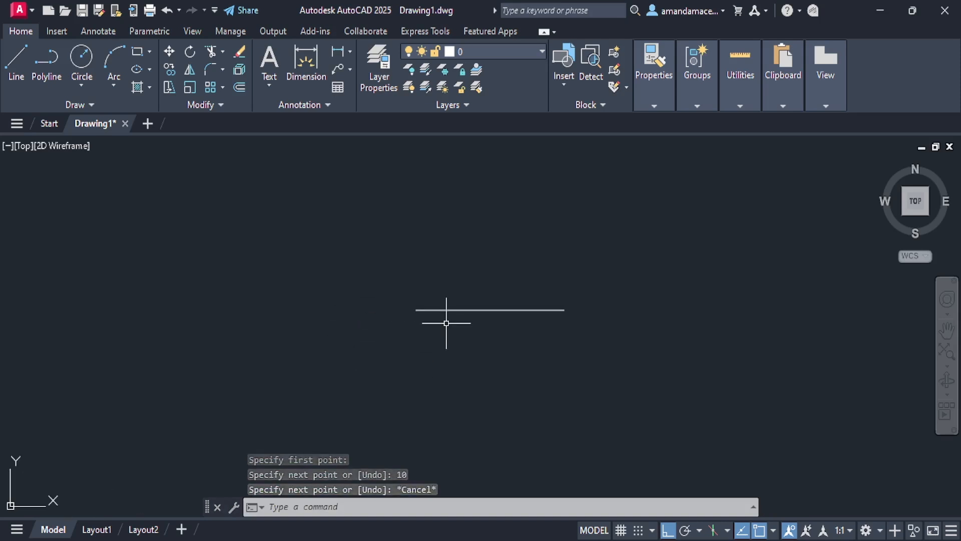
Make amarela the current layer and draw a 1 by 1 rectangle above the line's left end
{"action": "left_click", "coordinate": [484, 50]}
{"action": "left_click", "coordinate": [472, 86]}
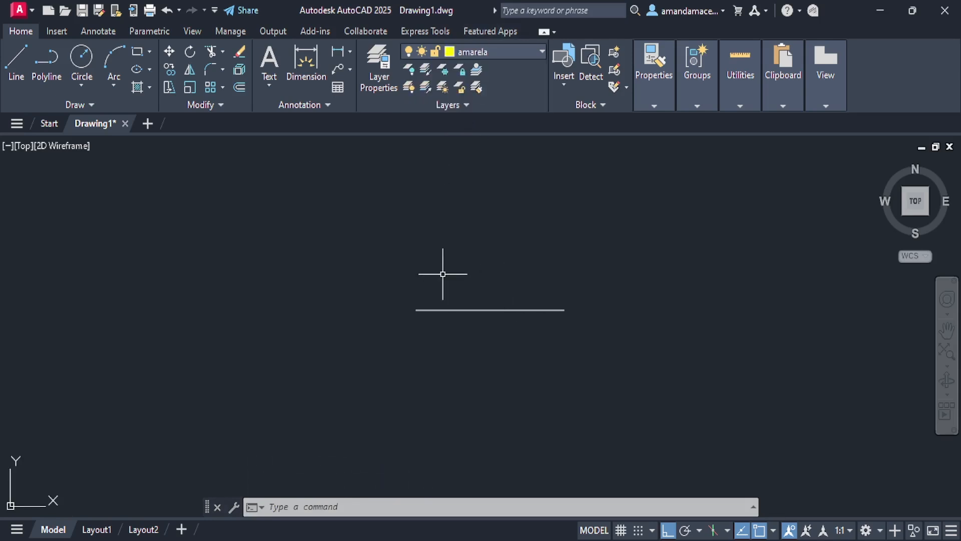
{"action": "type", "text": "r"}
{"action": "key", "text": "Return"}
{"action": "scroll", "coordinate": [425, 283], "scroll_direction": "up", "scroll_amount": 2}
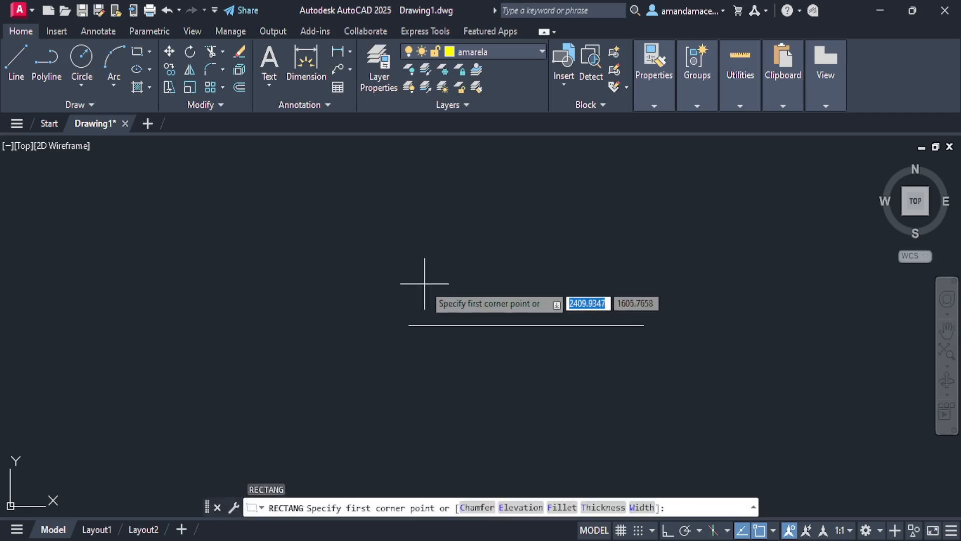
{"action": "left_click", "coordinate": [420, 229]}
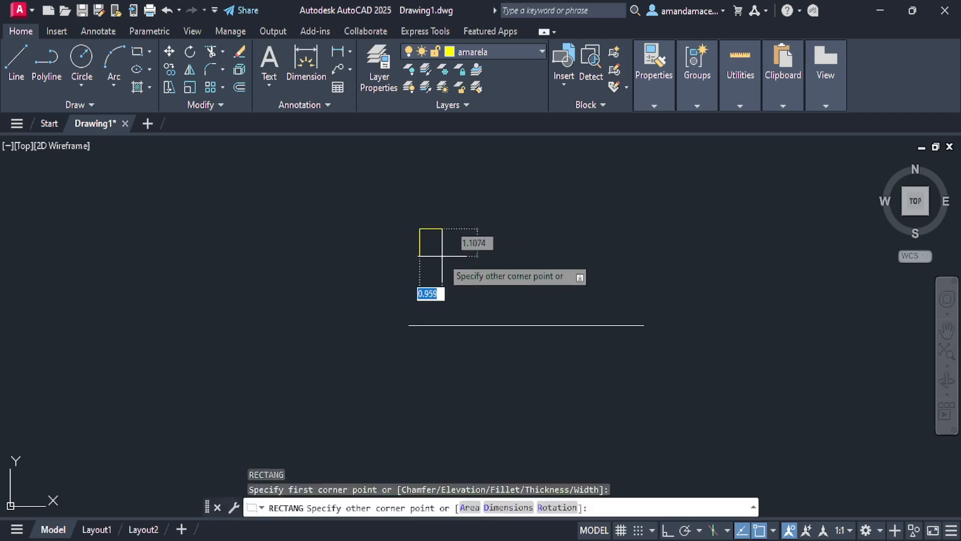
{"action": "type", "text": "1"}
{"action": "key", "text": "Tab"}
{"action": "type", "text": "1"}
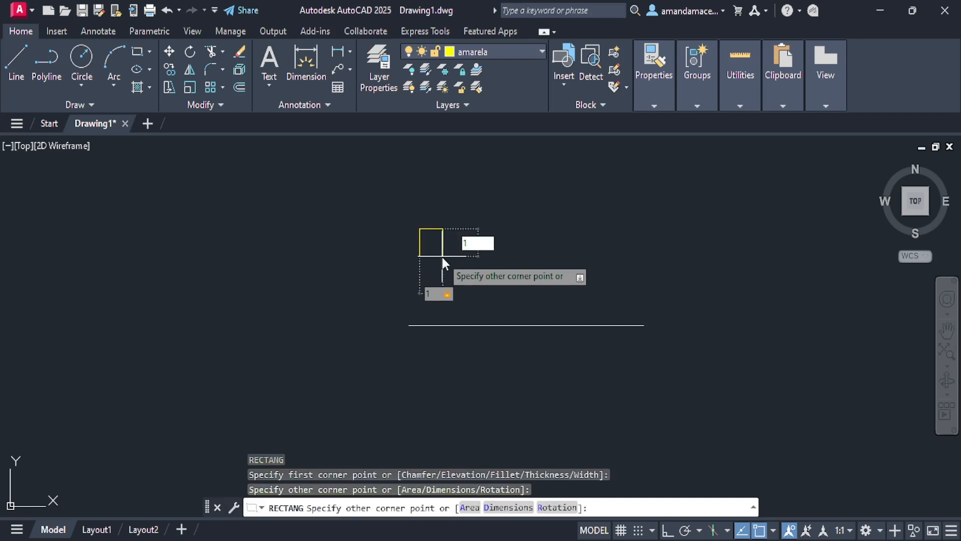
{"action": "key", "text": "Return"}
Move the square by the midpoint of its left side onto the left endpoint of the line
{"action": "left_click", "coordinate": [479, 270]}
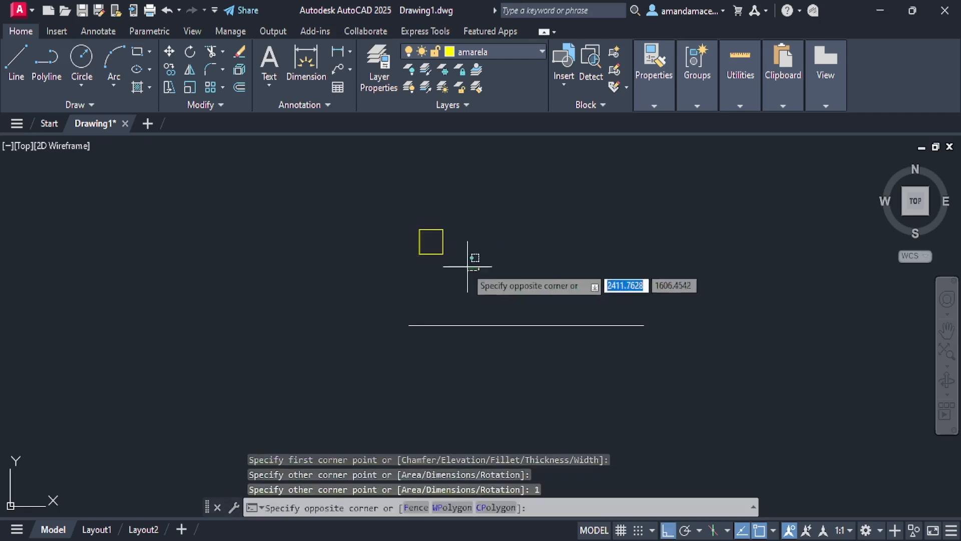
{"action": "left_click", "coordinate": [395, 215]}
{"action": "type", "text": "m"}
{"action": "key", "text": "Return"}
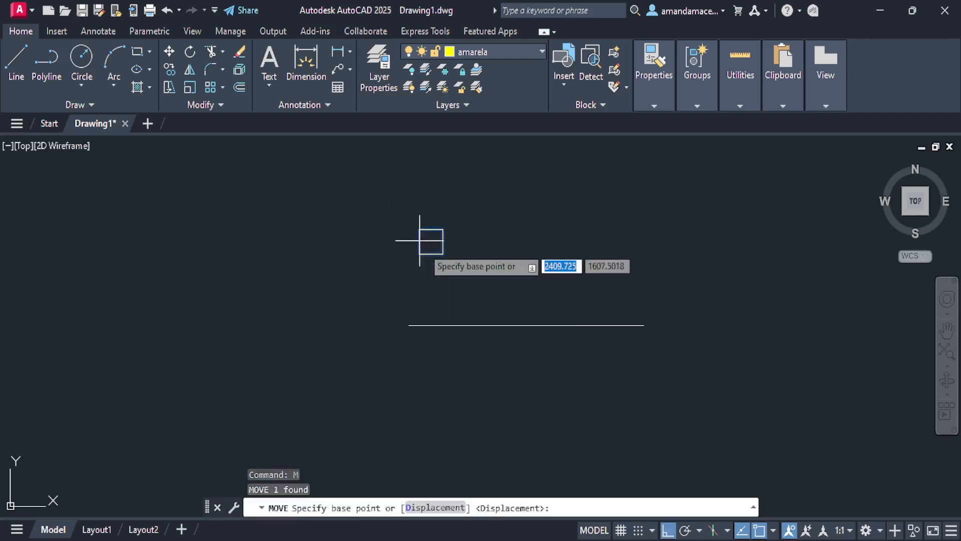
{"action": "scroll", "coordinate": [419, 240], "scroll_direction": "up", "scroll_amount": 3}
{"action": "left_click", "coordinate": [394, 216]}
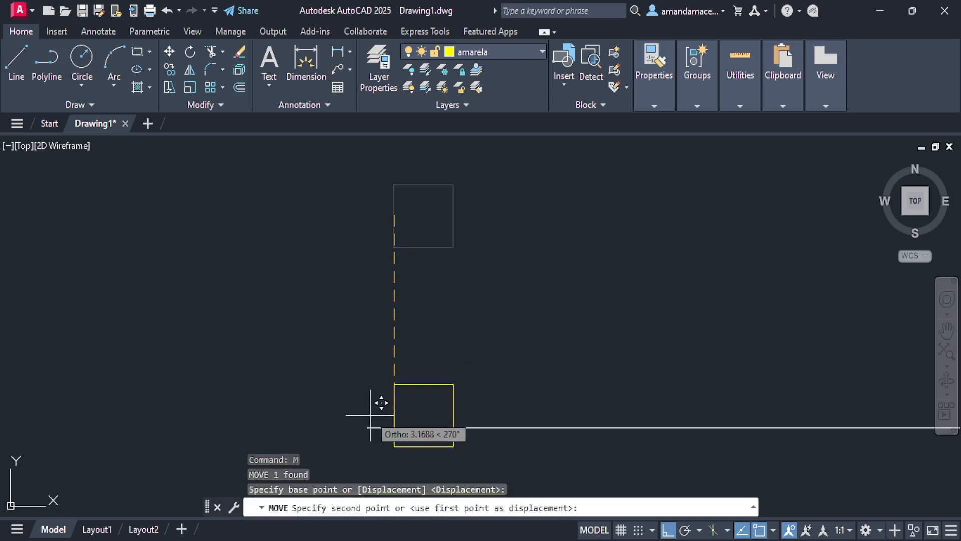
{"action": "left_click", "coordinate": [368, 427]}
{"action": "key", "text": "Escape"}
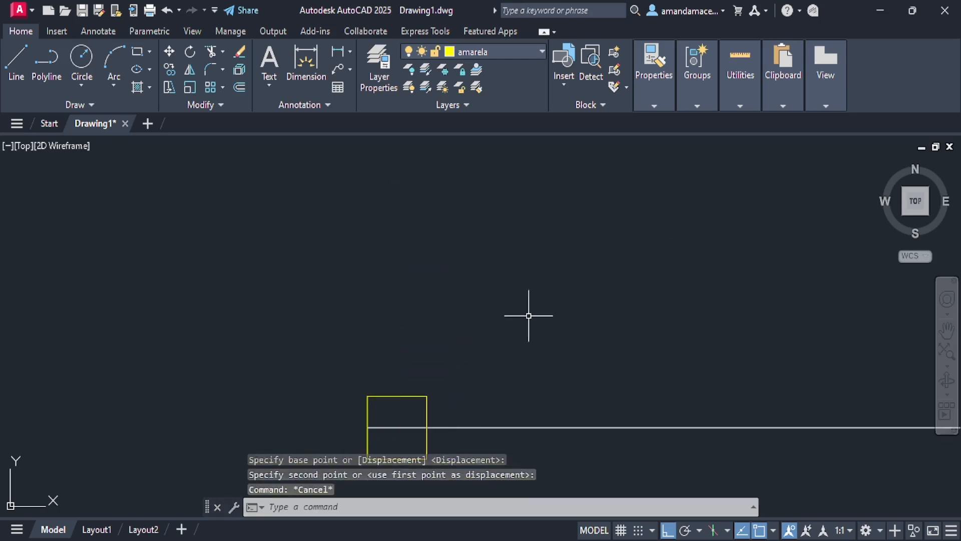
{"action": "middle_click_drag", "start_coordinate": [529, 315], "coordinate": [461, 240]}
{"action": "scroll", "coordinate": [517, 249], "scroll_direction": "down", "scroll_amount": 2}
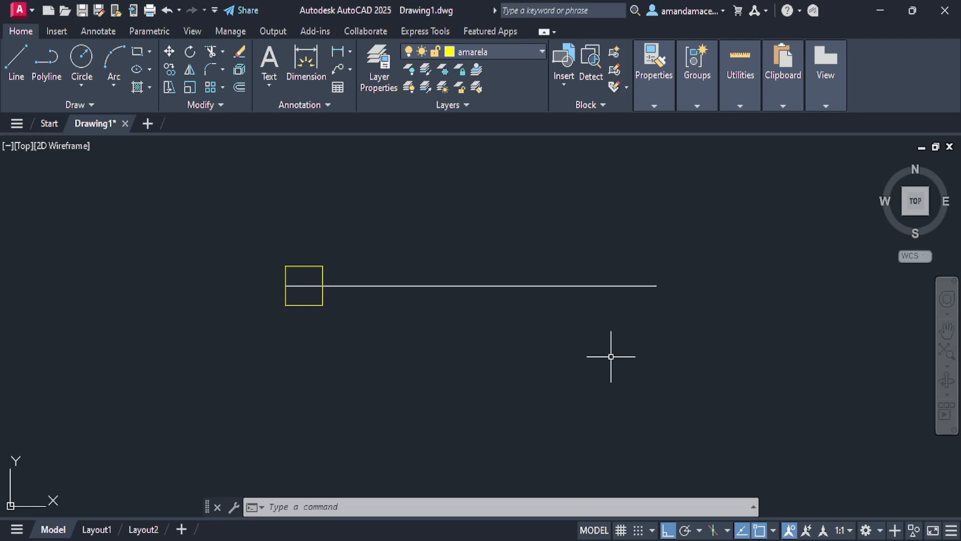
{"action": "left_click", "coordinate": [271, 244]}
{"action": "left_click", "coordinate": [382, 330]}
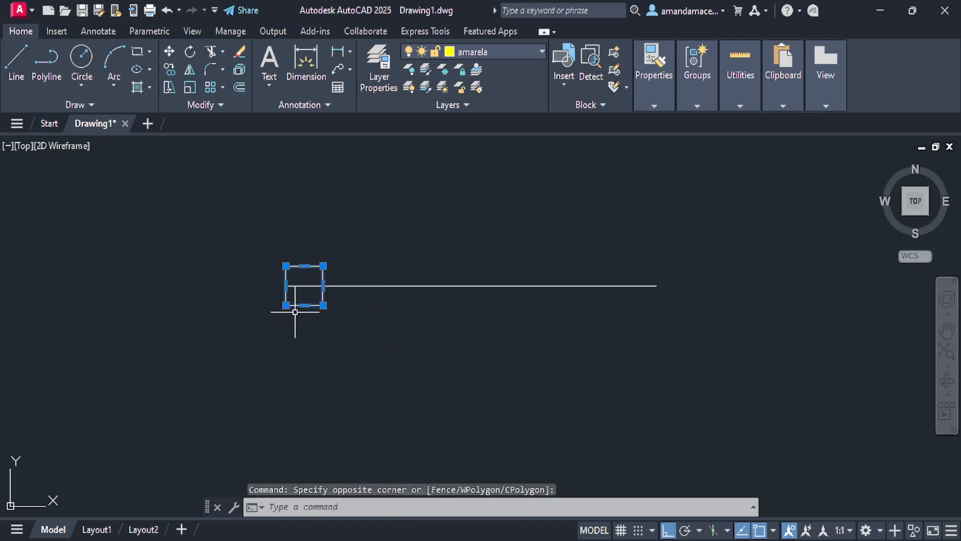
{"action": "key", "text": "Escape"}
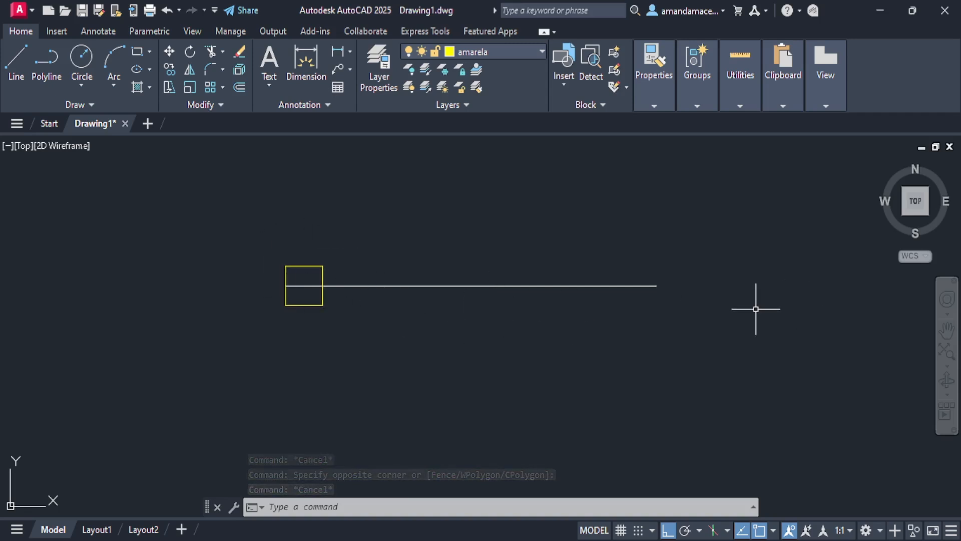
{"action": "scroll", "coordinate": [422, 275], "scroll_direction": "up", "scroll_amount": 2}
{"action": "scroll", "coordinate": [431, 266], "scroll_direction": "down", "scroll_amount": 2}
{"action": "mouse_move", "coordinate": [423, 268]}
{"action": "middle_mouse_down"}
{"action": "mouse_move", "coordinate": [367, 269]}
{"action": "mouse_move", "coordinate": [354, 287]}
{"action": "middle_mouse_up"}
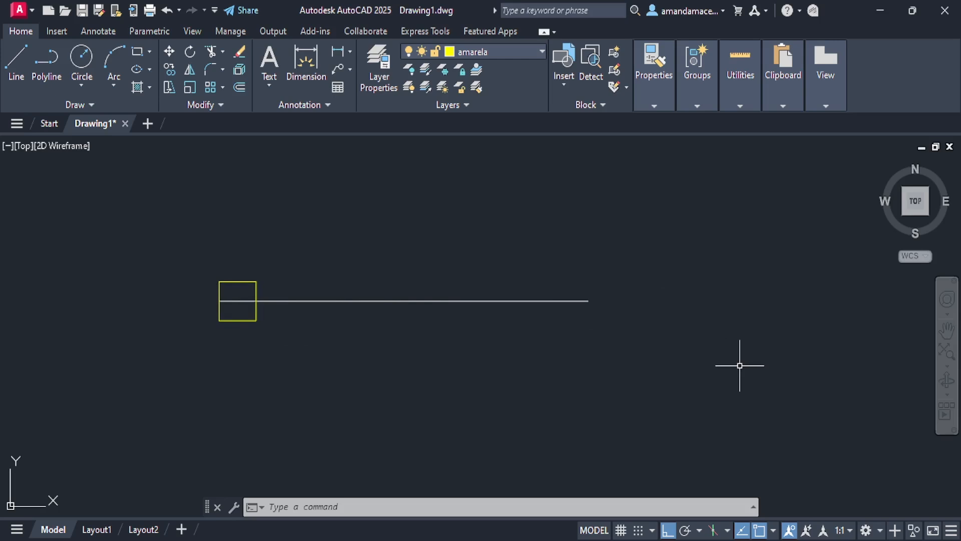
Copy the square from its right-side midpoint as an array of 4 items, using Fit to the line's right endpoint
{"action": "left_click", "coordinate": [169, 247]}
{"action": "left_click", "coordinate": [338, 371]}
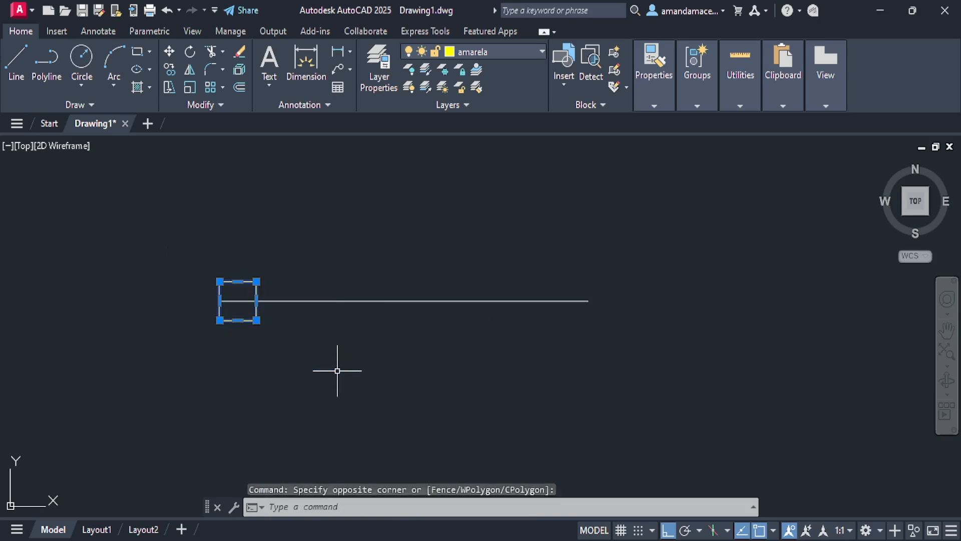
{"action": "type", "text": "CO"}
{"action": "key", "text": "Return"}
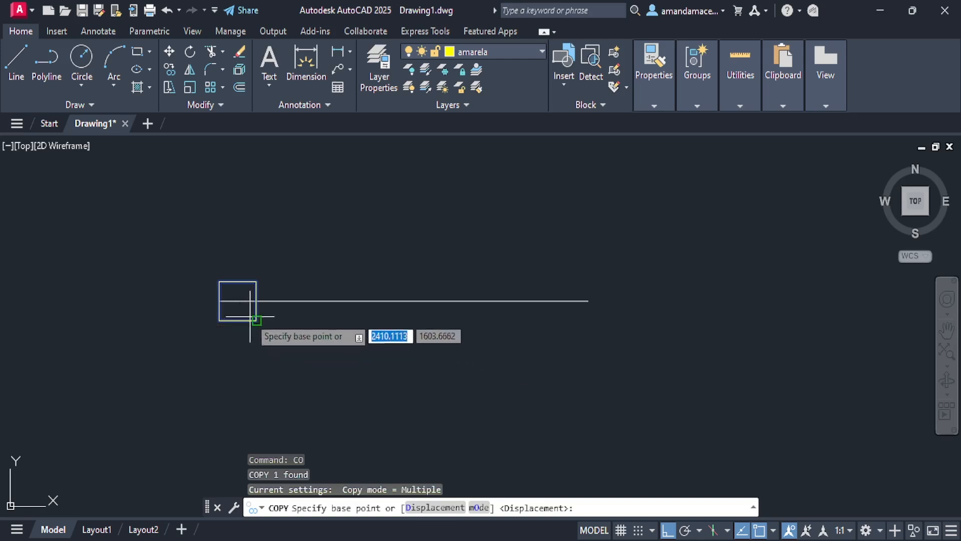
{"action": "scroll", "coordinate": [252, 317], "scroll_direction": "up", "scroll_amount": 6}
{"action": "left_click", "coordinate": [266, 249]}
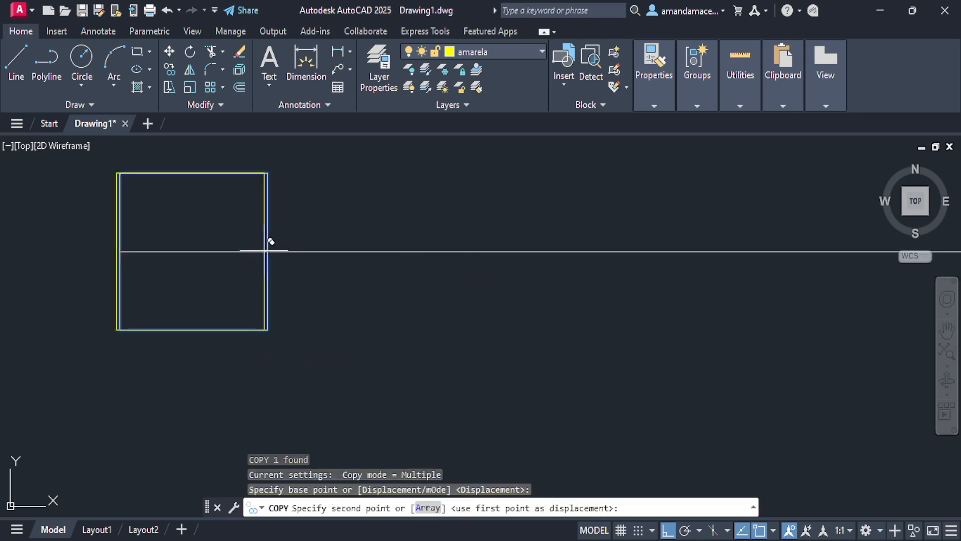
{"action": "scroll", "coordinate": [388, 344], "scroll_direction": "down", "scroll_amount": 6}
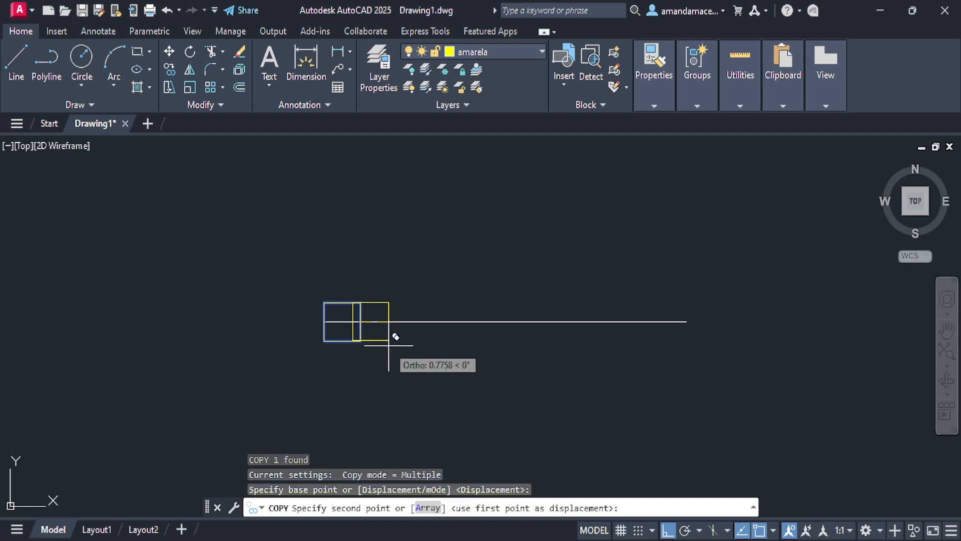
{"action": "left_click", "coordinate": [421, 509]}
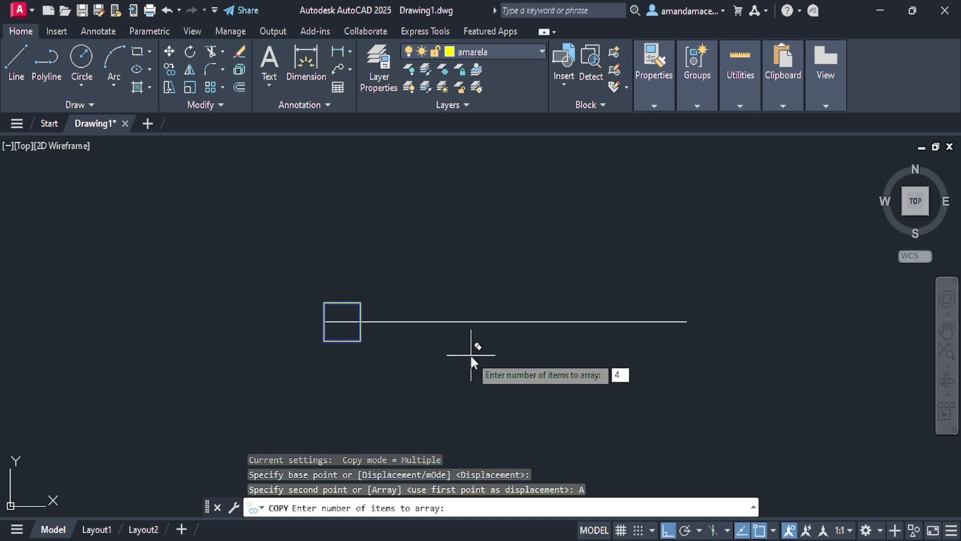
{"action": "key", "text": "Return"}
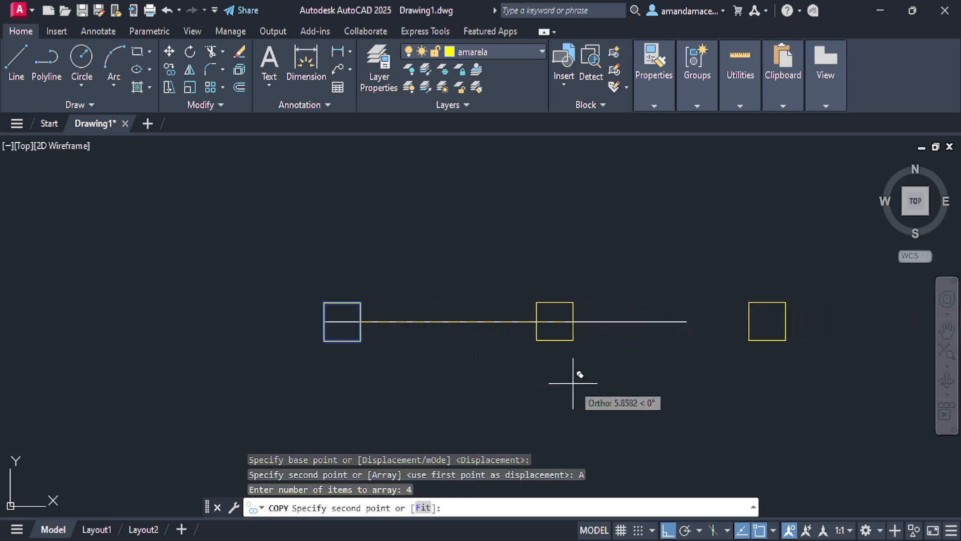
{"action": "scroll", "coordinate": [317, 358], "scroll_direction": "down", "scroll_amount": 1}
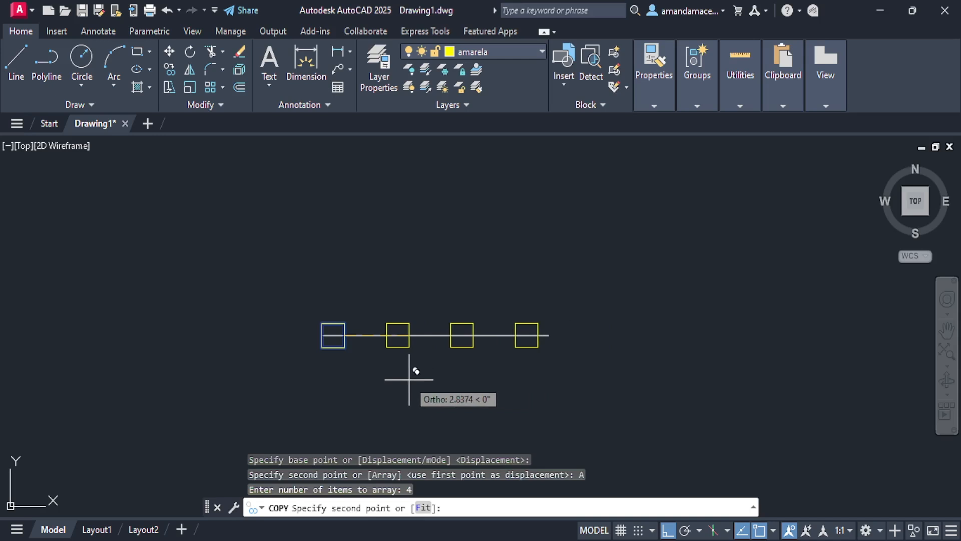
{"action": "left_click", "coordinate": [421, 508]}
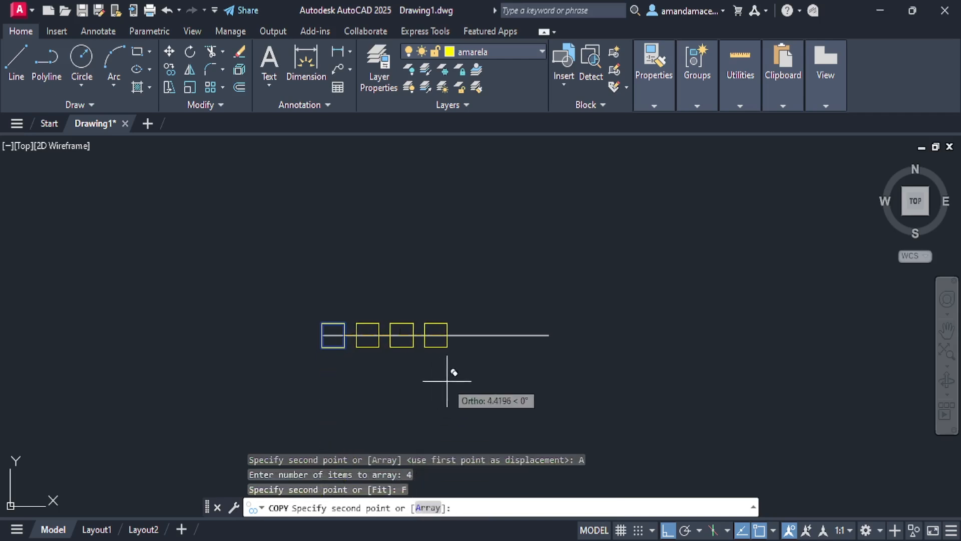
{"action": "left_click", "coordinate": [549, 335]}
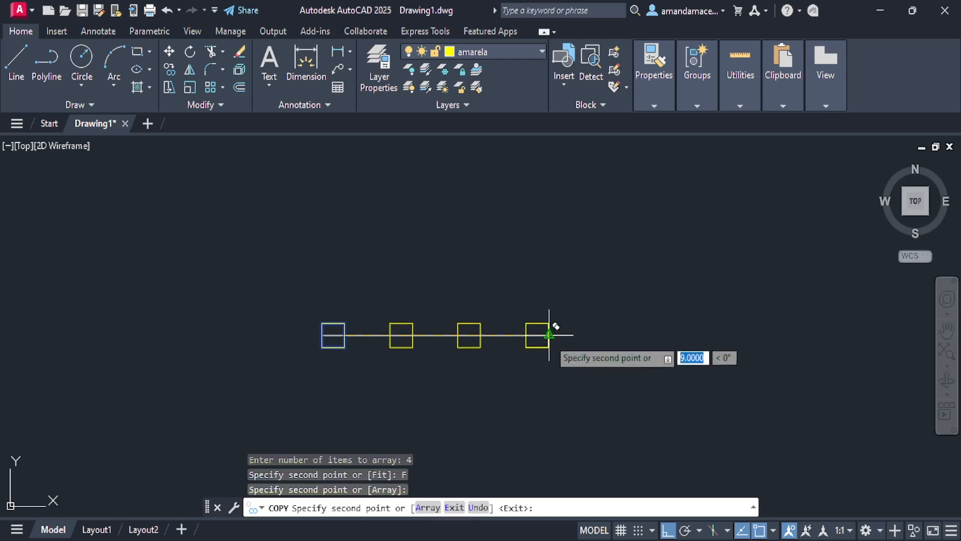
{"action": "key", "text": "Return"}
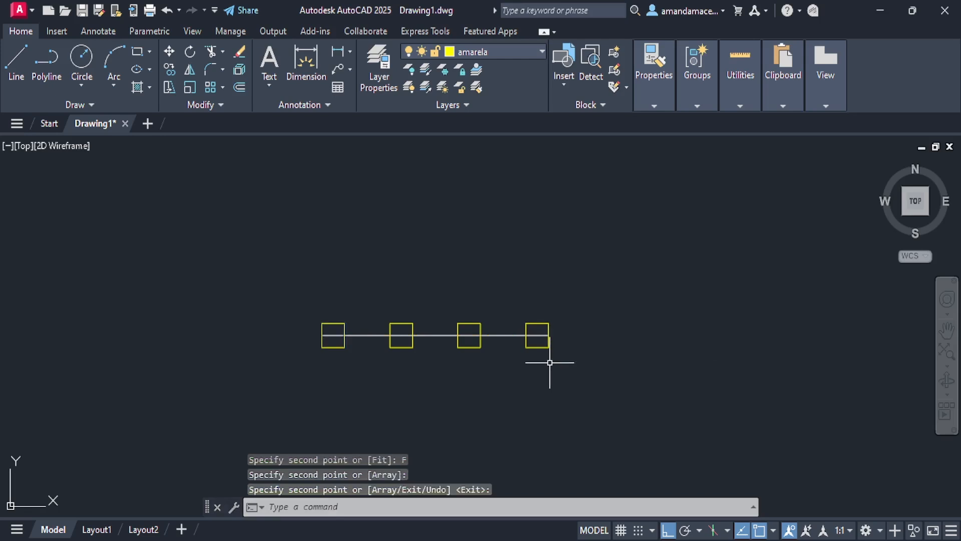
Check the gaps between neighbouring squares along the line with temporary Line previews, leaving the Line command each time
{"action": "scroll", "coordinate": [391, 371], "scroll_direction": "up", "scroll_amount": 2}
{"action": "scroll", "coordinate": [392, 370], "scroll_direction": "up", "scroll_amount": 2}
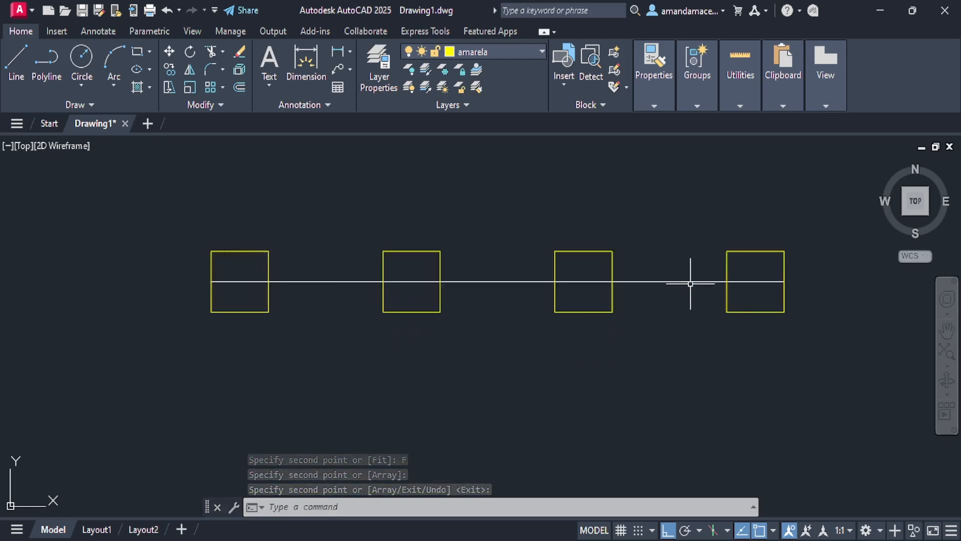
{"action": "type", "text": "l"}
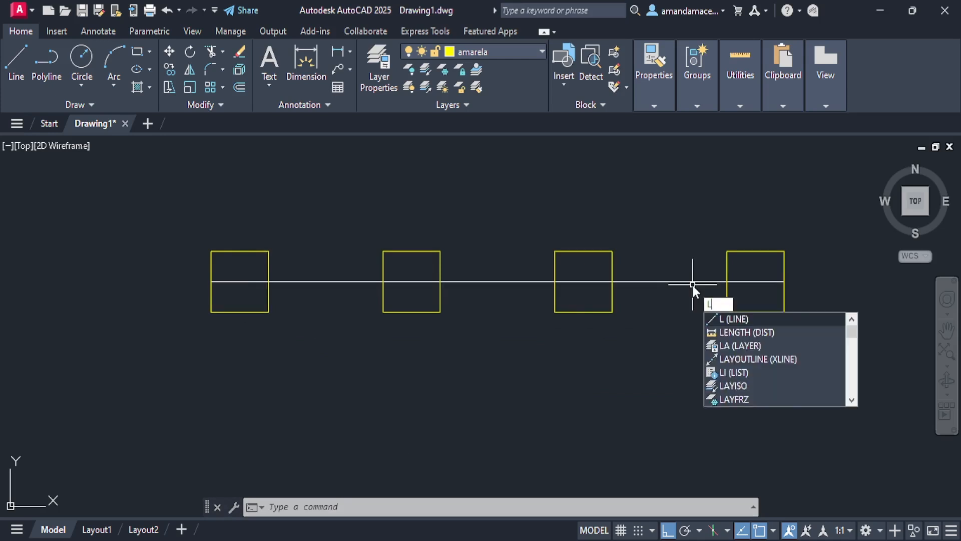
{"action": "key", "text": "Return"}
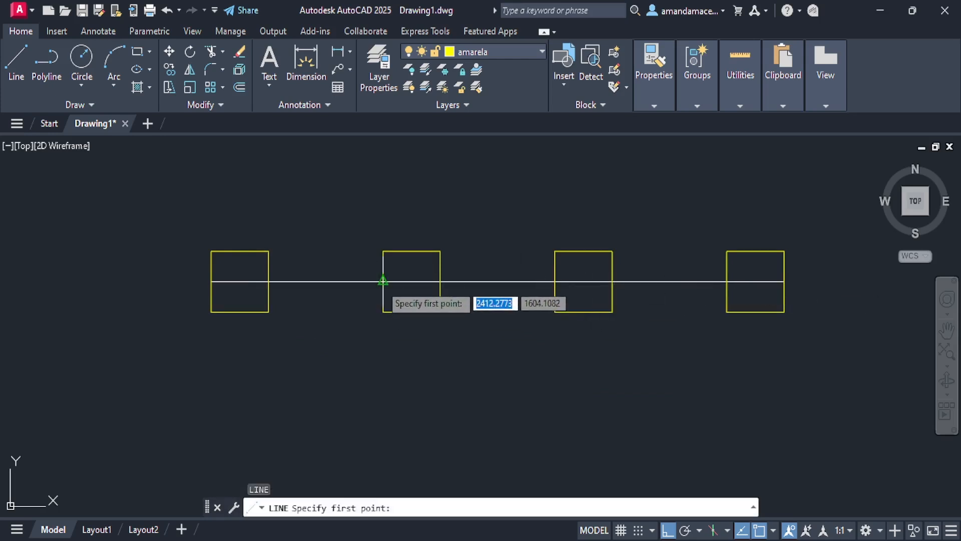
{"action": "left_click", "coordinate": [383, 281]}
{"action": "left_click", "coordinate": [269, 281]}
{"action": "key", "text": "Escape"}
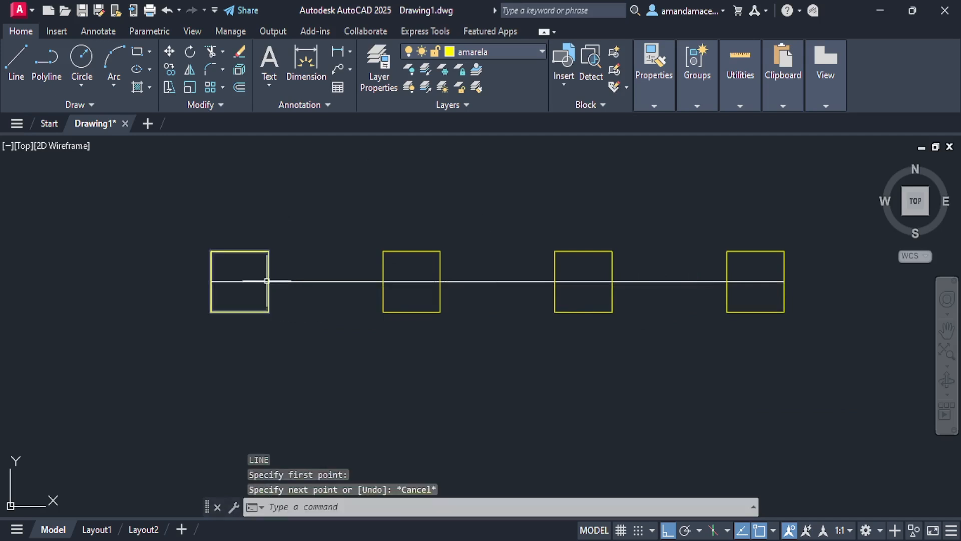
{"action": "key", "text": "Return"}
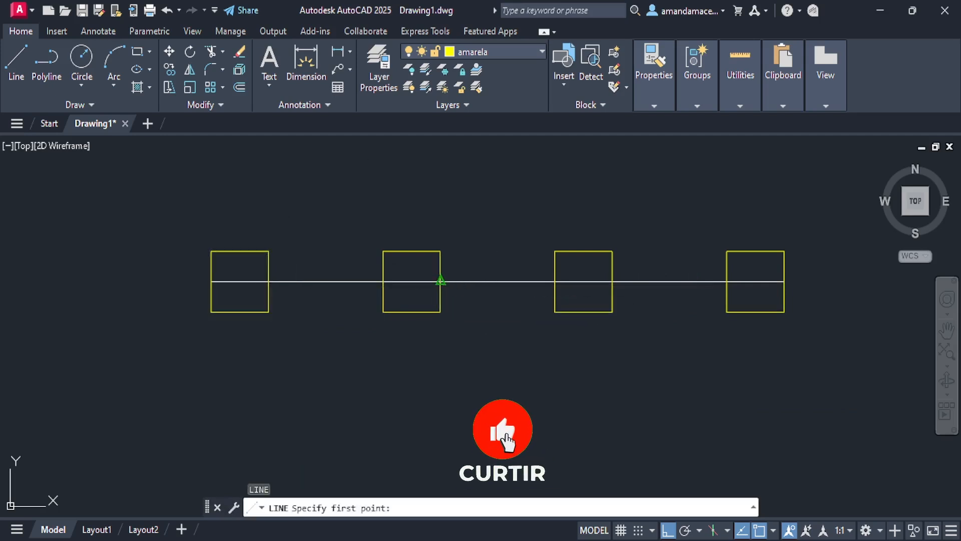
{"action": "left_click", "coordinate": [554, 282]}
{"action": "key", "text": "Escape"}
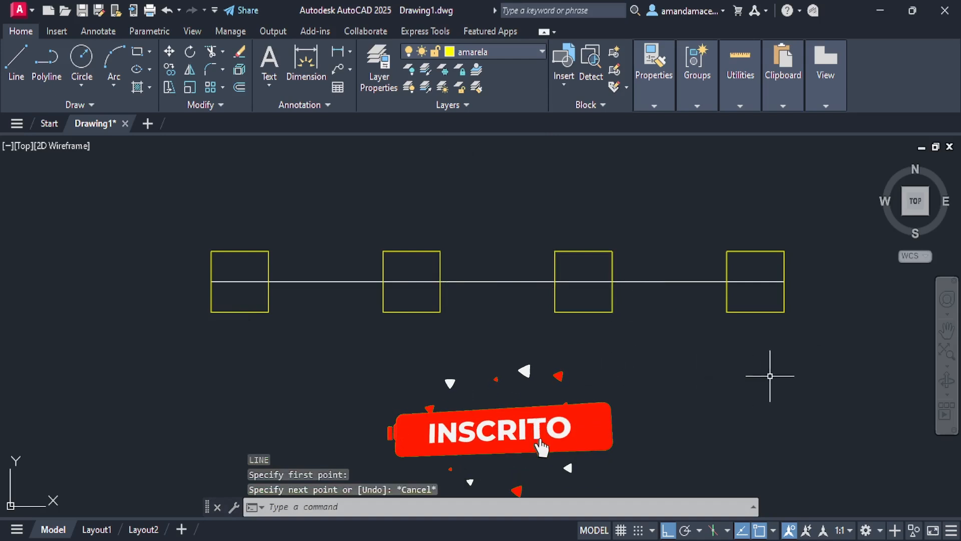
Erase the three copied squares, keeping the original square at the line's left end
{"action": "left_click", "coordinate": [781, 352]}
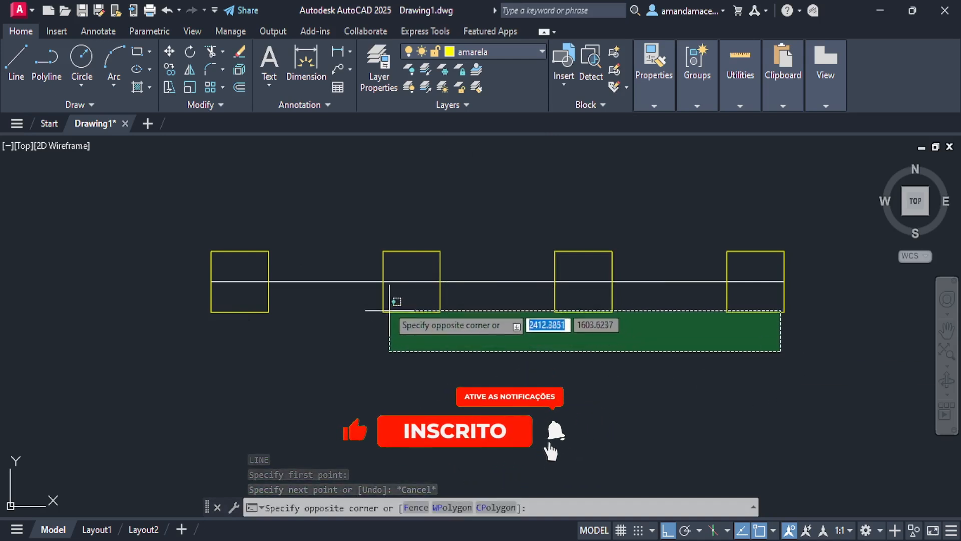
{"action": "left_click", "coordinate": [389, 255]}
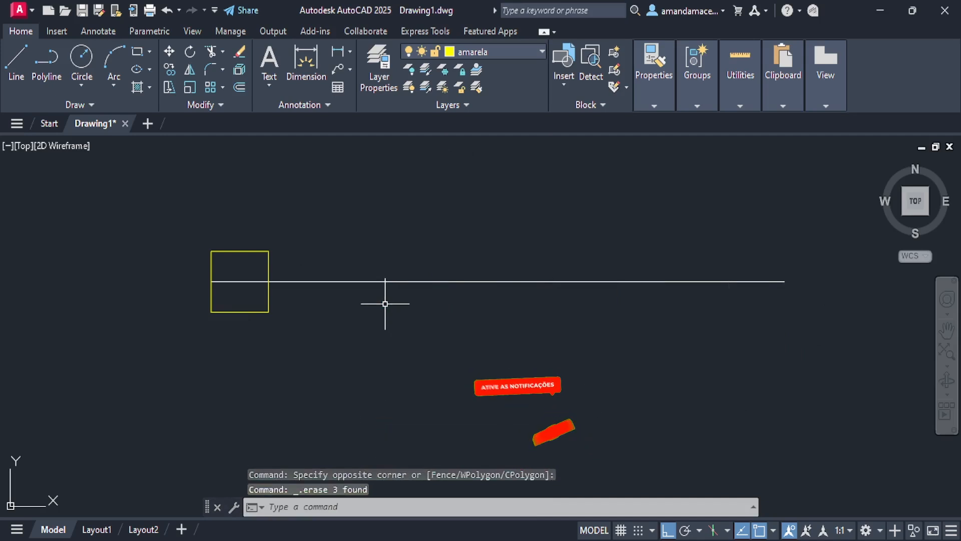
{"action": "left_click", "coordinate": [385, 304]}
{"action": "key", "text": "Escape"}
Copy the remaining square from its right-side midpoint as an array of 6 items, using Fit to the line's right endpoint
{"action": "left_click", "coordinate": [182, 204]}
{"action": "left_click", "coordinate": [312, 369]}
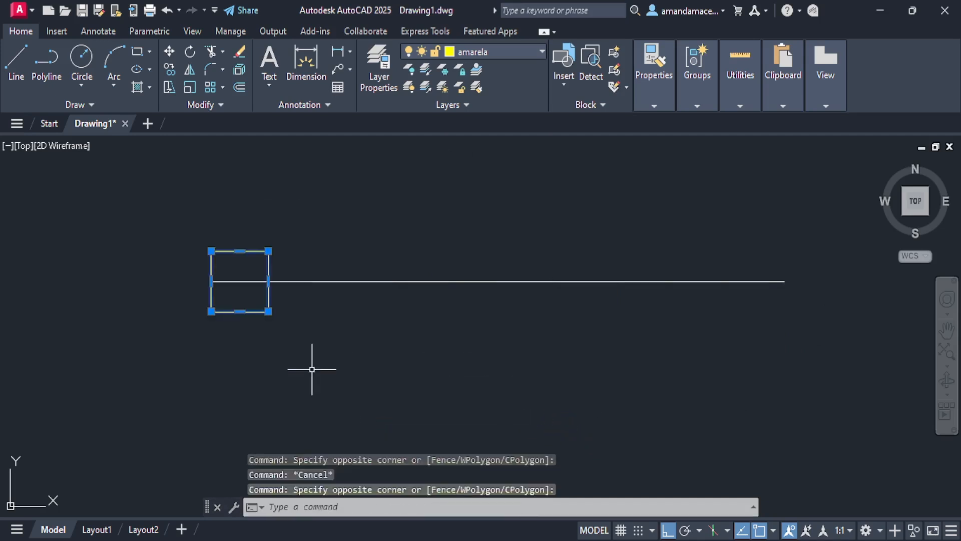
{"action": "type", "text": "c"}
{"action": "key", "text": "Return"}
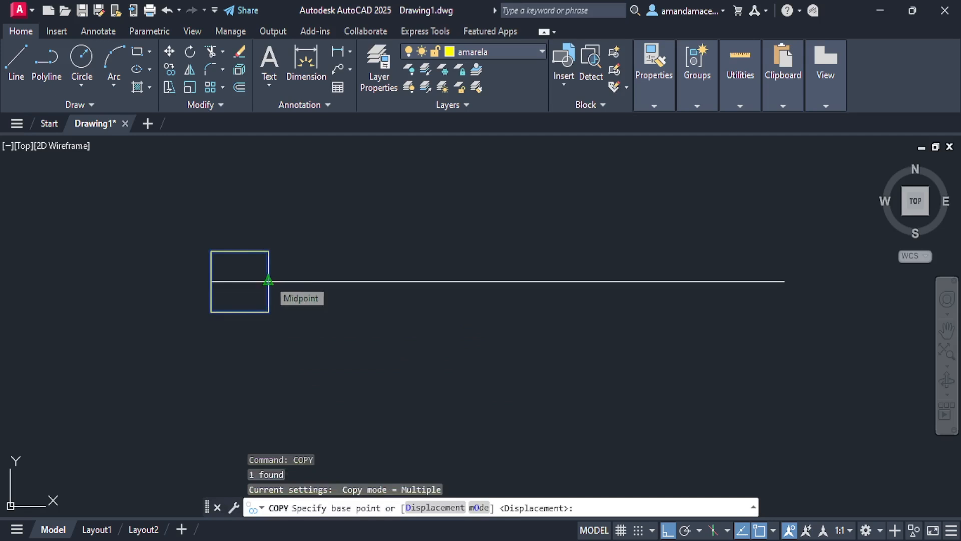
{"action": "left_click", "coordinate": [269, 281]}
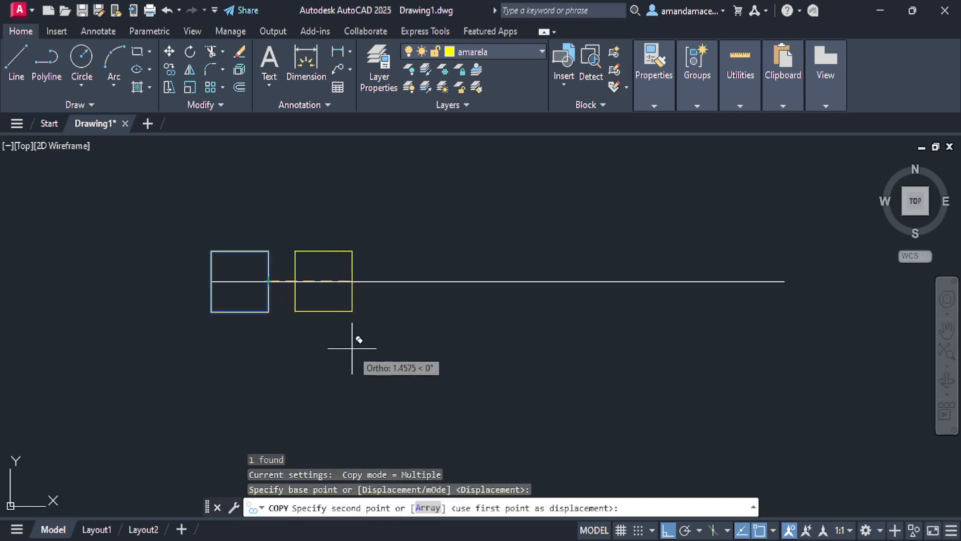
{"action": "left_click", "coordinate": [427, 507]}
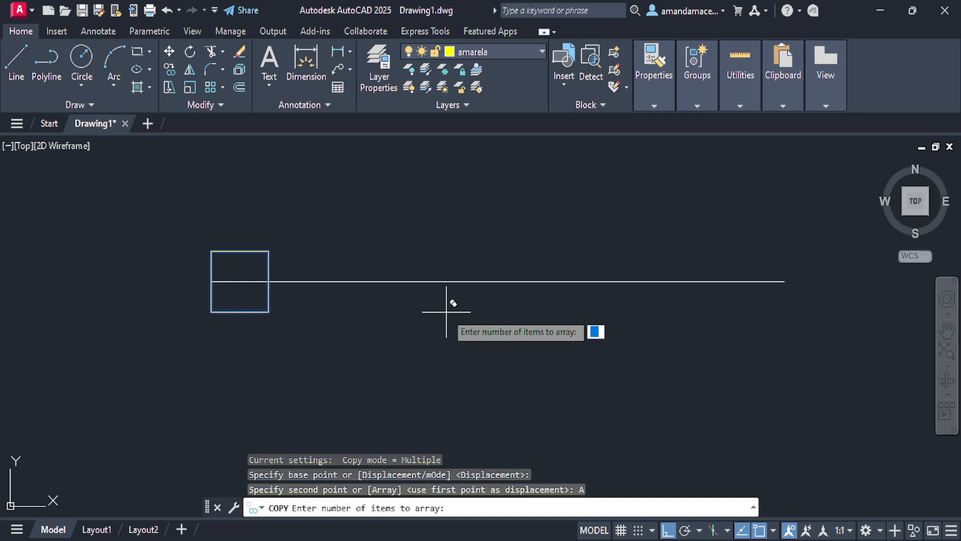
{"action": "type", "text": "6"}
{"action": "key", "text": "Return"}
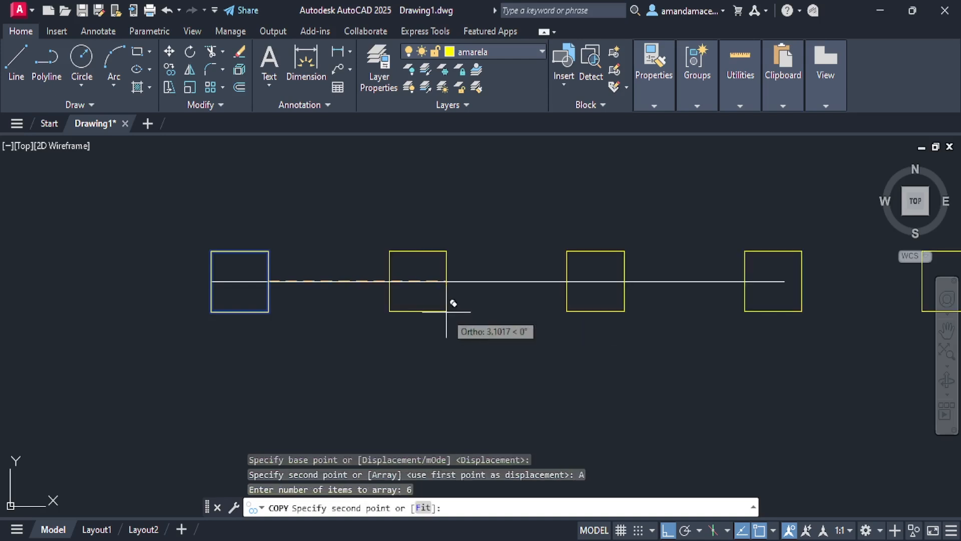
{"action": "scroll", "coordinate": [490, 320], "scroll_direction": "down", "scroll_amount": 4}
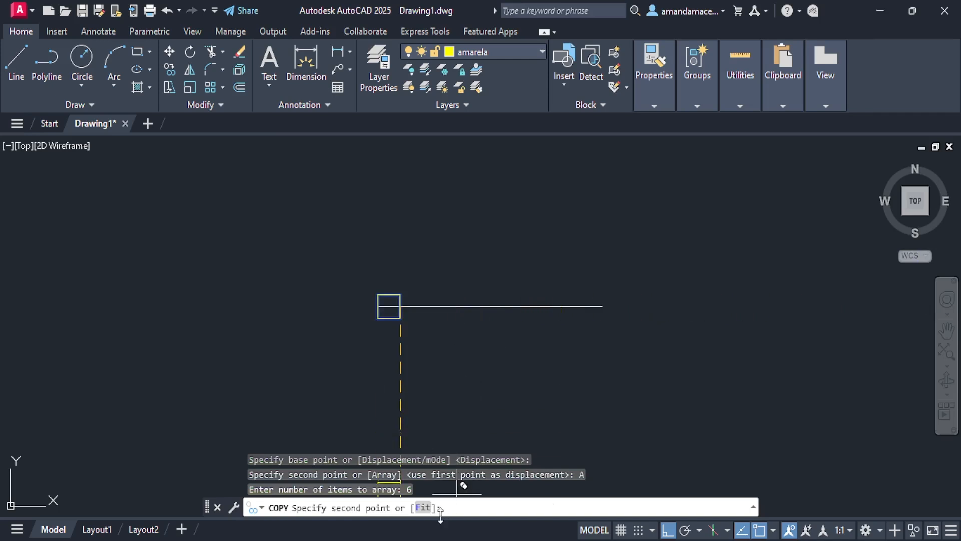
{"action": "type", "text": "F"}
{"action": "key", "text": "Return"}
{"action": "scroll", "coordinate": [614, 321], "scroll_direction": "up", "scroll_amount": 4}
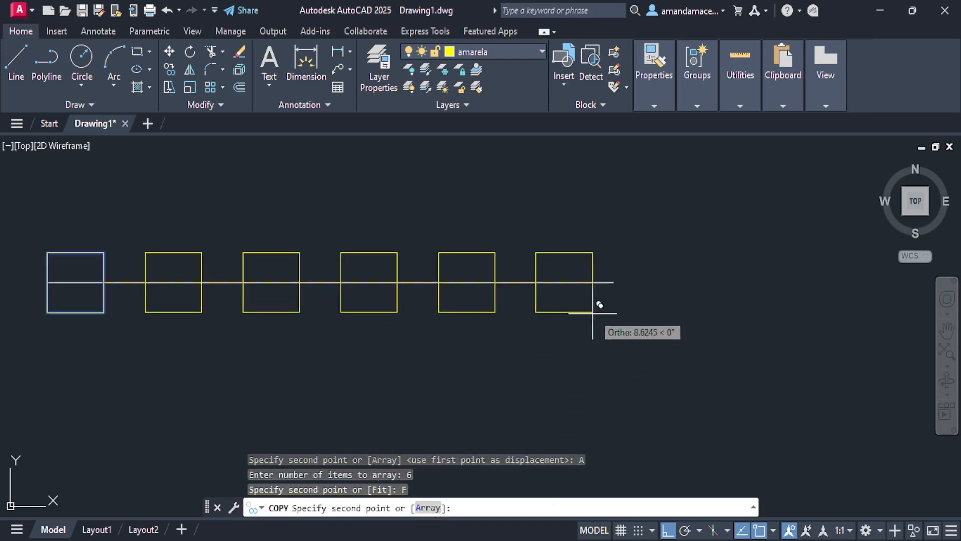
{"action": "left_click", "coordinate": [614, 283]}
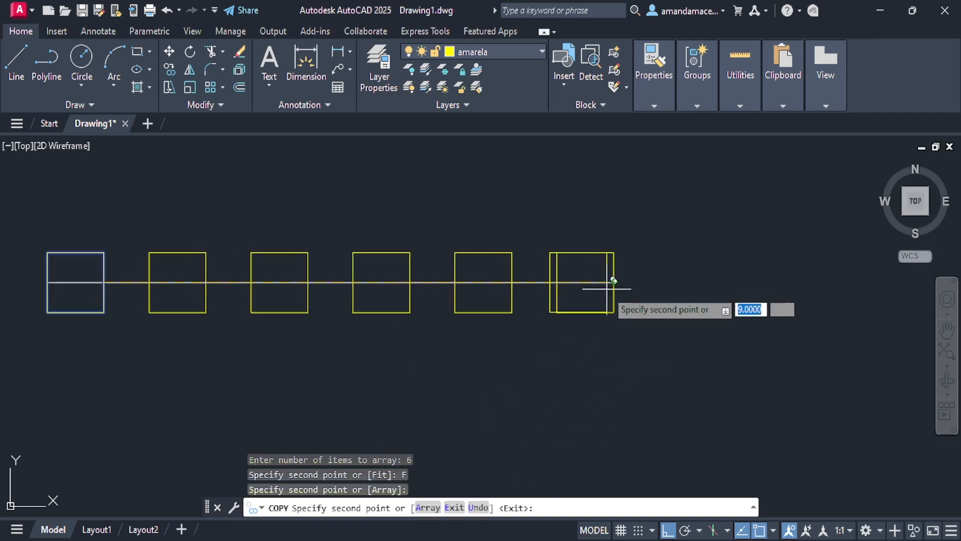
{"action": "key", "text": "Escape"}
Check the spacing between the first squares of the six-item row with temporary Line previews from their right-side midpoints
{"action": "middle_click_drag", "start_coordinate": [258, 370], "coordinate": [421, 385]}
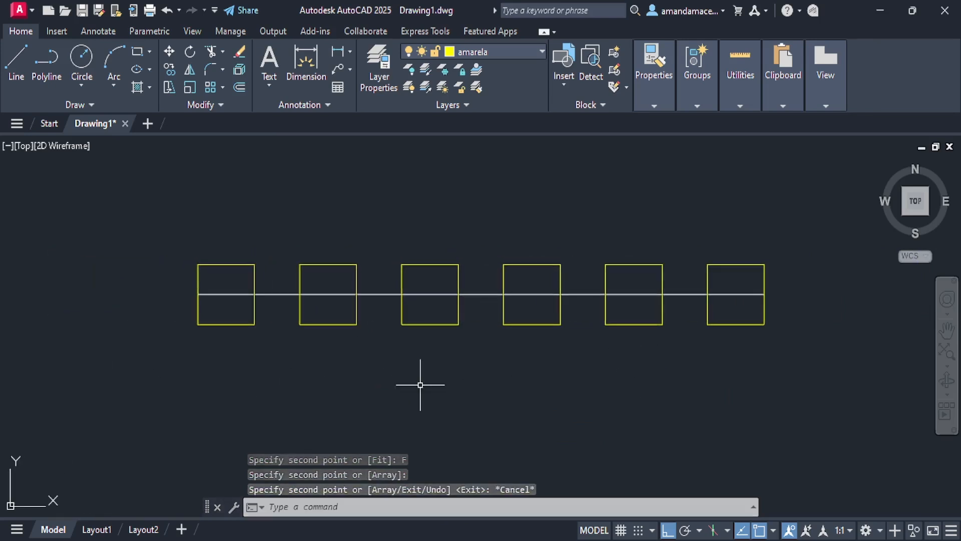
{"action": "type", "text": "l"}
{"action": "key", "text": "Return"}
{"action": "scroll", "coordinate": [455, 292], "scroll_direction": "up", "scroll_amount": 4}
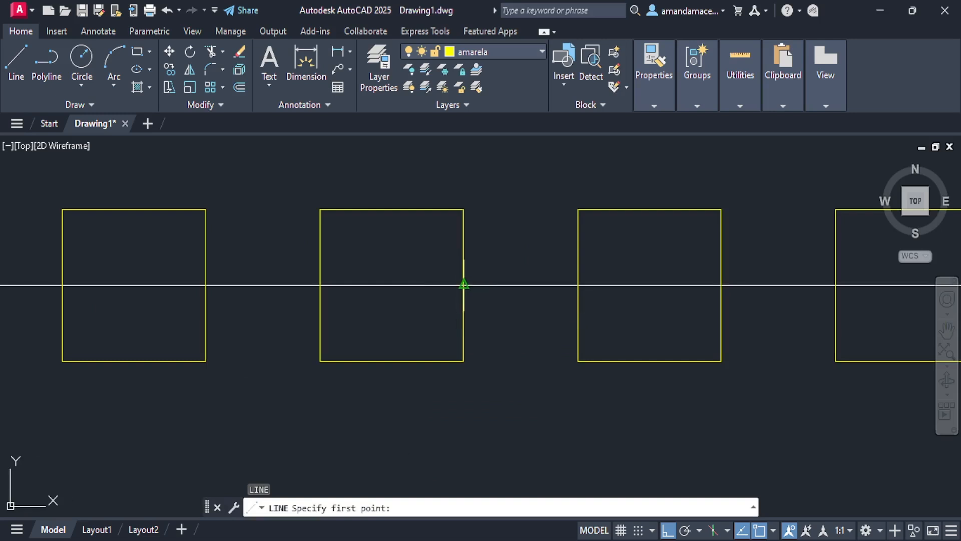
{"action": "left_click", "coordinate": [464, 285]}
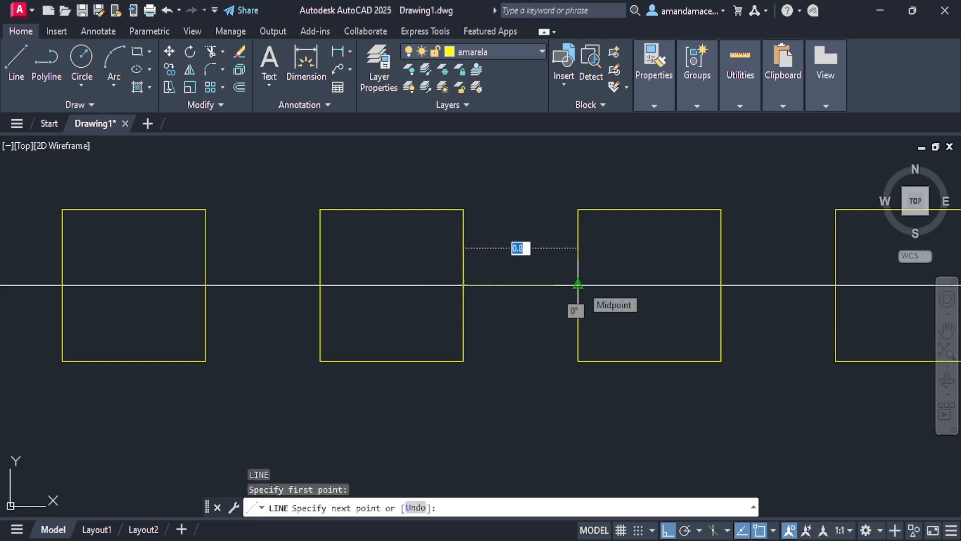
{"action": "key", "text": "Escape"}
{"action": "scroll", "coordinate": [342, 285], "scroll_direction": "down", "scroll_amount": 4}
{"action": "key", "text": "Return"}
{"action": "scroll", "coordinate": [372, 285], "scroll_direction": "up", "scroll_amount": 4}
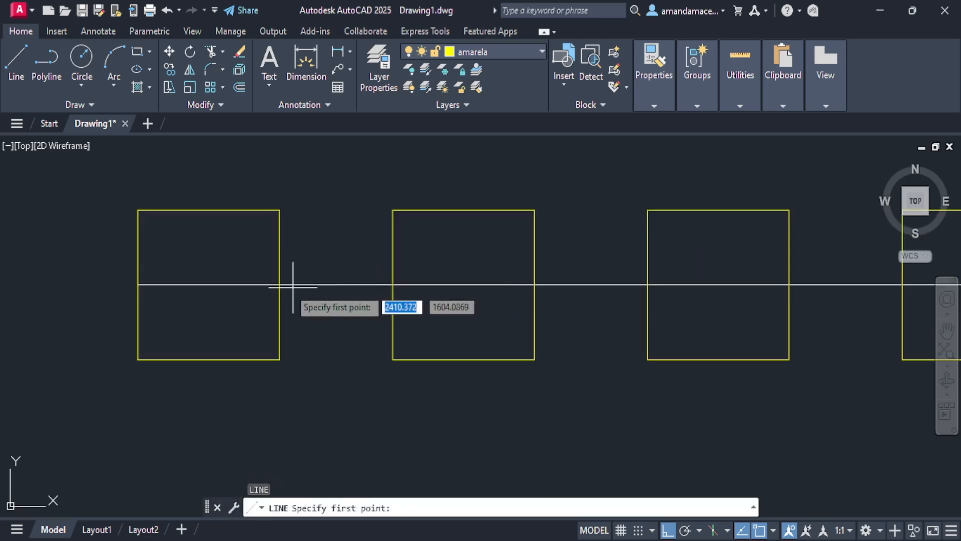
{"action": "left_click", "coordinate": [279, 284]}
{"action": "key", "text": "Escape"}
{"action": "scroll", "coordinate": [501, 328], "scroll_direction": "down", "scroll_amount": 4}
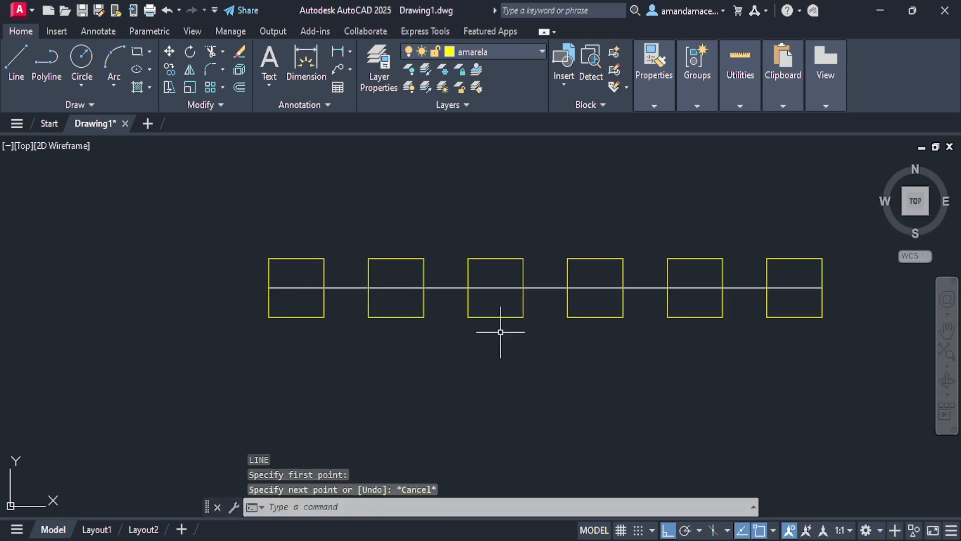
{"action": "scroll", "coordinate": [755, 354], "scroll_direction": "up", "scroll_amount": 2}
{"action": "mouse_move", "coordinate": [379, 316]}
{"action": "middle_mouse_down"}
{"action": "mouse_move", "coordinate": [365, 350]}
{"action": "mouse_move", "coordinate": [313, 356]}
{"action": "mouse_move", "coordinate": [350, 346]}
{"action": "middle_mouse_up"}
{"action": "scroll", "coordinate": [365, 349], "scroll_direction": "up", "scroll_amount": 2}
{"action": "scroll", "coordinate": [323, 351], "scroll_direction": "down", "scroll_amount": 2}
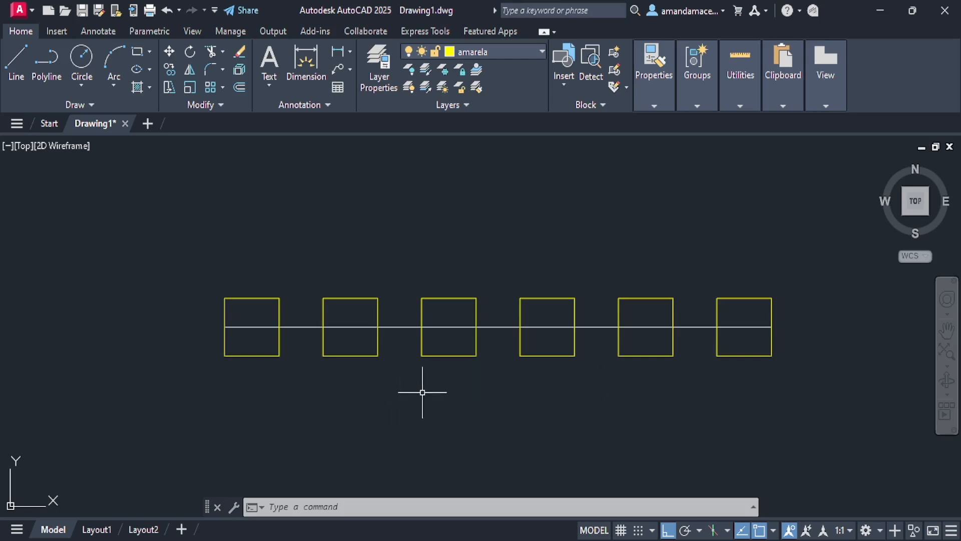
{"action": "scroll", "coordinate": [522, 393], "scroll_direction": "up", "scroll_amount": 2}
{"action": "scroll", "coordinate": [529, 395], "scroll_direction": "down", "scroll_amount": 2}
{"action": "middle_click_drag", "start_coordinate": [537, 396], "coordinate": [525, 397]}
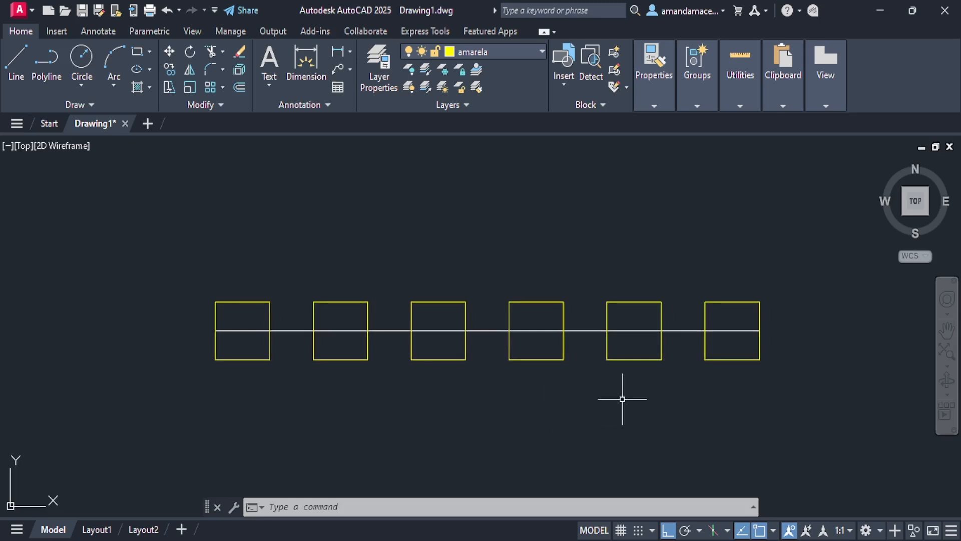
Copy the leftmost square straight up into the empty area above the row
{"action": "scroll", "coordinate": [551, 383], "scroll_direction": "down", "scroll_amount": 2}
{"action": "left_click", "coordinate": [384, 368]}
{"action": "left_click", "coordinate": [365, 423]}
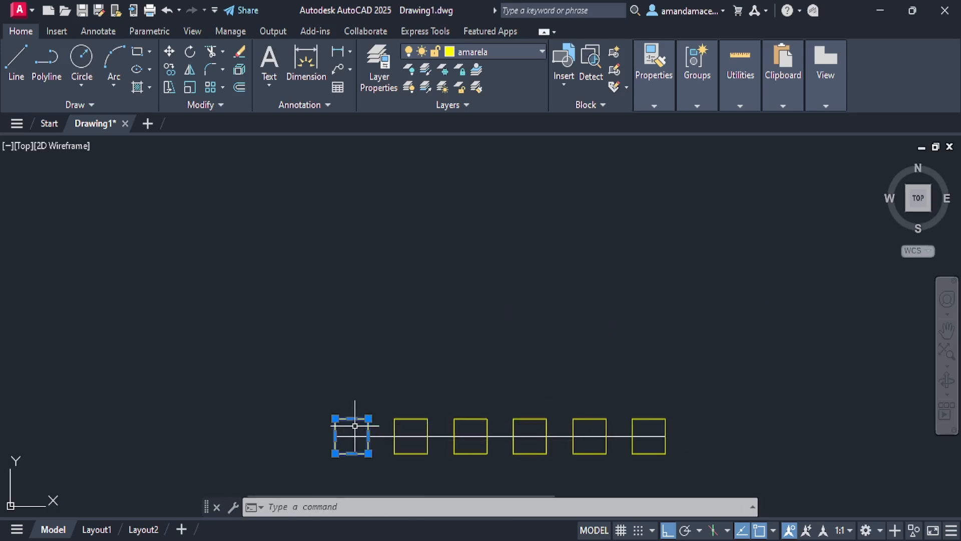
{"action": "type", "text": "co"}
{"action": "key", "text": "Return"}
{"action": "left_click", "coordinate": [419, 368]}
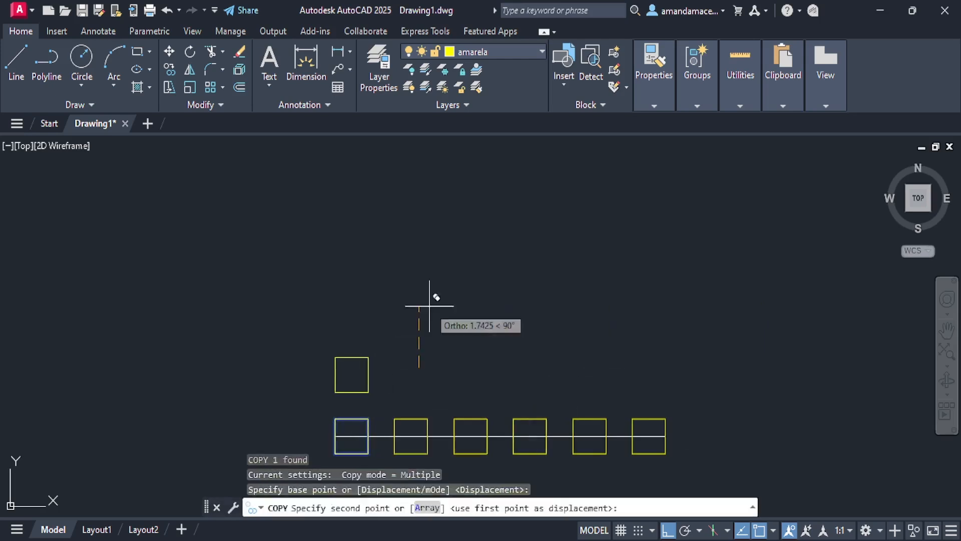
{"action": "key", "text": "Escape"}
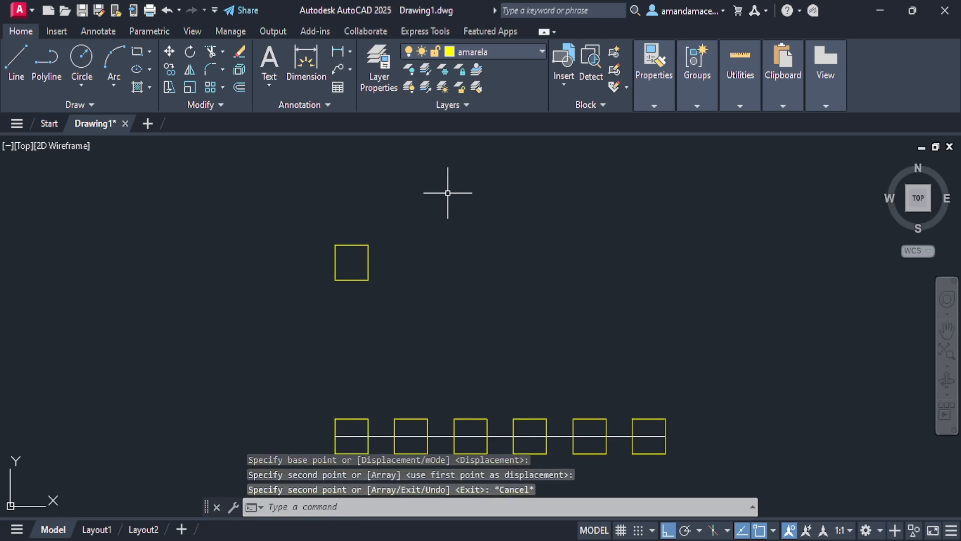
Start a rectangular array of the separate square above the row and set it to 5 columns
{"action": "scroll", "coordinate": [421, 194], "scroll_direction": "up", "scroll_amount": 2}
{"action": "middle_click_drag", "start_coordinate": [415, 219], "coordinate": [407, 277]}
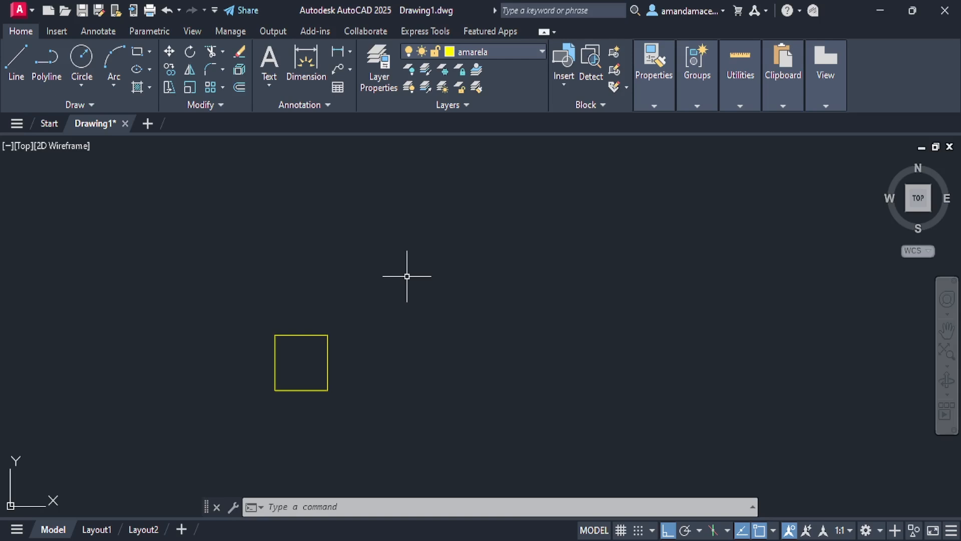
{"action": "left_click", "coordinate": [210, 89]}
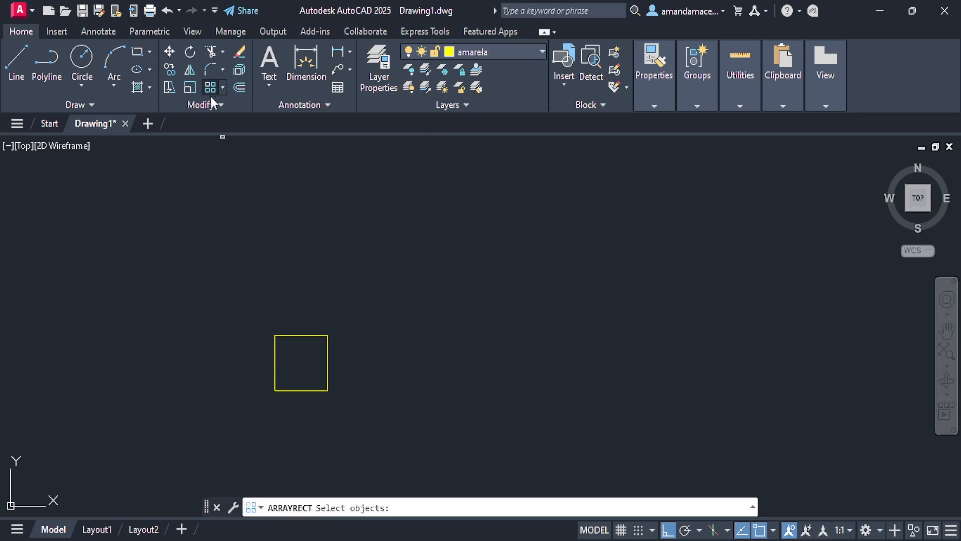
{"action": "left_click", "coordinate": [324, 389]}
{"action": "key", "text": "Return"}
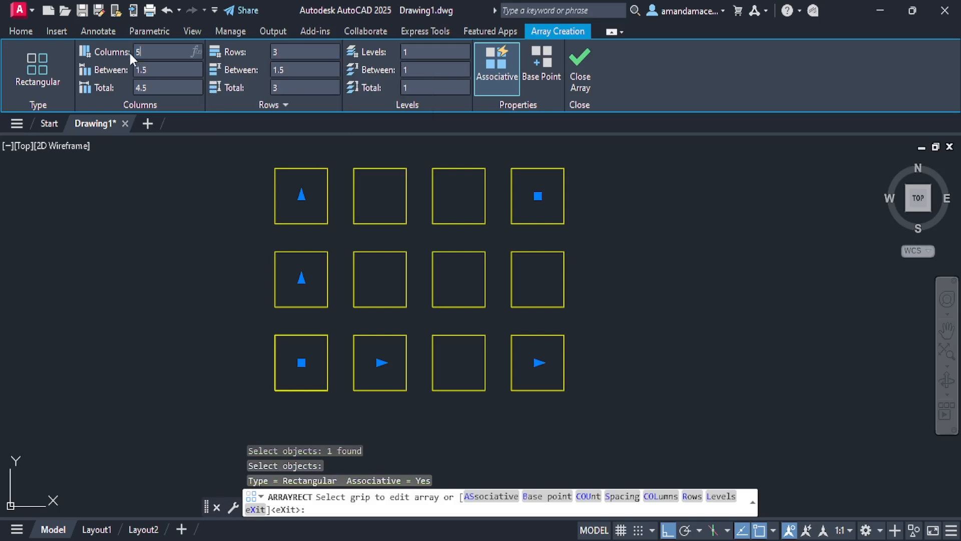
{"action": "type", "text": "5"}
{"action": "key", "text": "Return"}
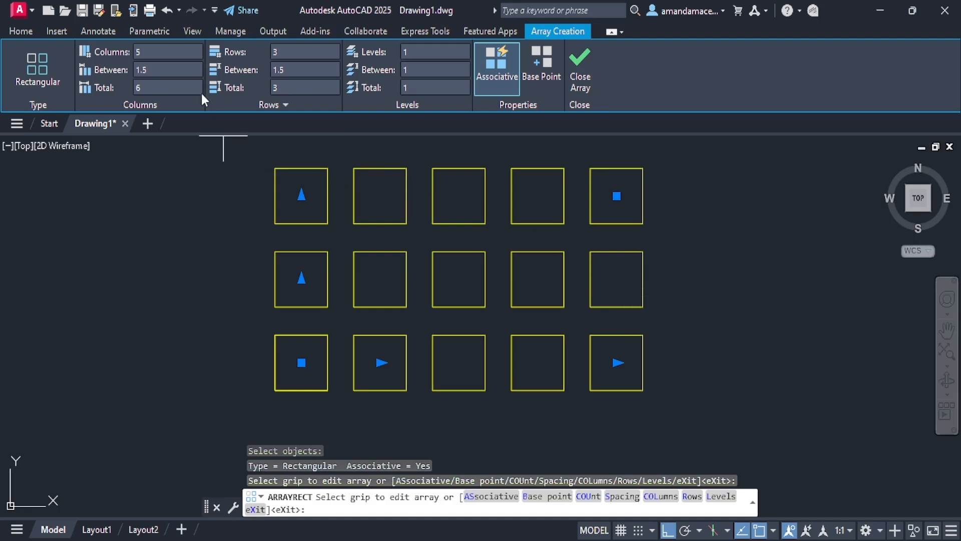
Set the array to 4 rows and finish creating it
{"action": "left_click", "coordinate": [284, 52]}
{"action": "type", "text": "4"}
{"action": "key", "text": "Return"}
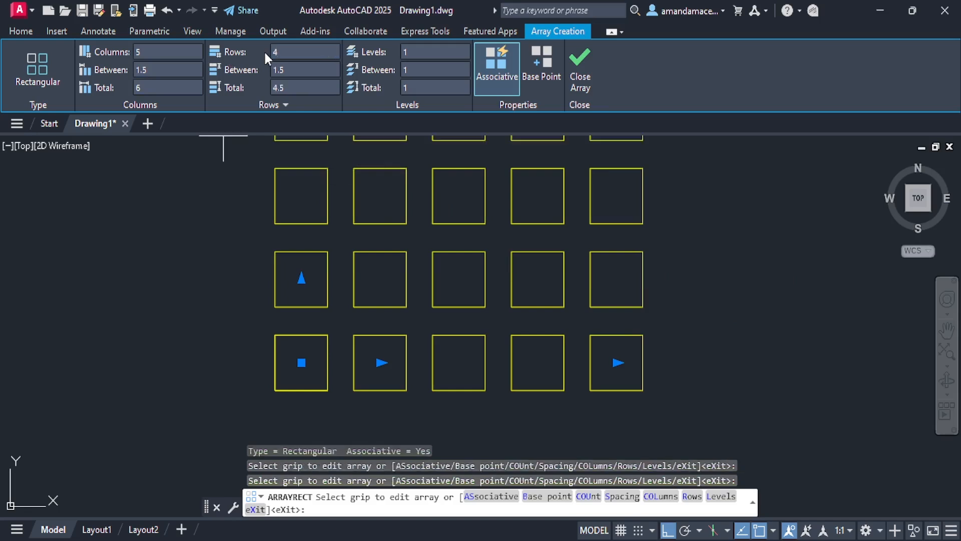
{"action": "scroll", "coordinate": [443, 333], "scroll_direction": "down", "scroll_amount": 2}
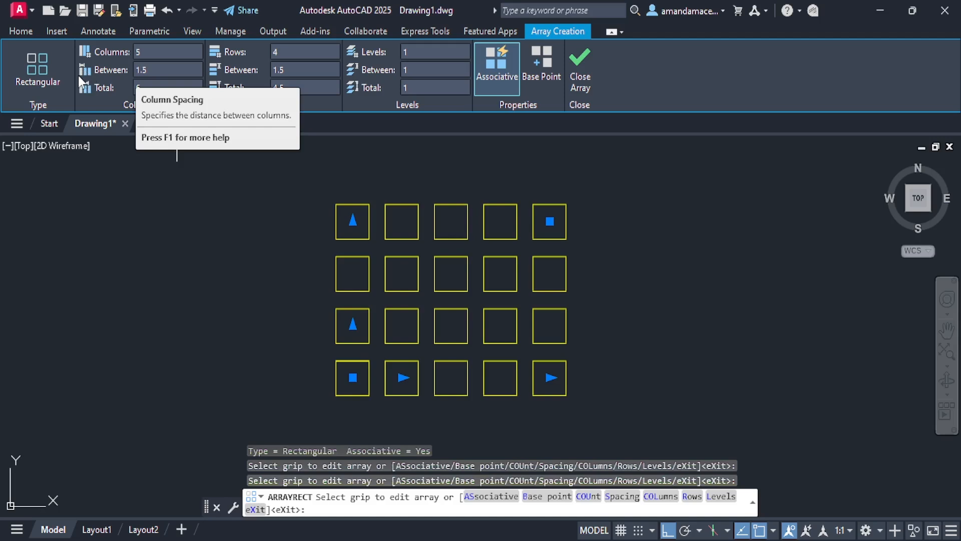
{"action": "left_click", "coordinate": [578, 79]}
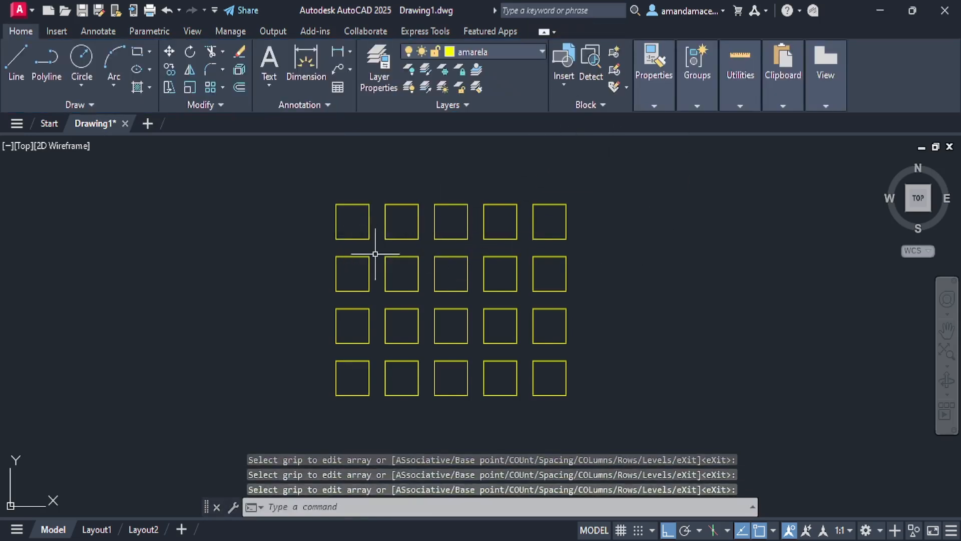
Check the column spacing of the small-square array with a temporary Line preview between the top row's first two lower-left corners
{"action": "type", "text": "l"}
{"action": "key", "text": "Return"}
{"action": "scroll", "coordinate": [353, 236], "scroll_direction": "up", "scroll_amount": 2}
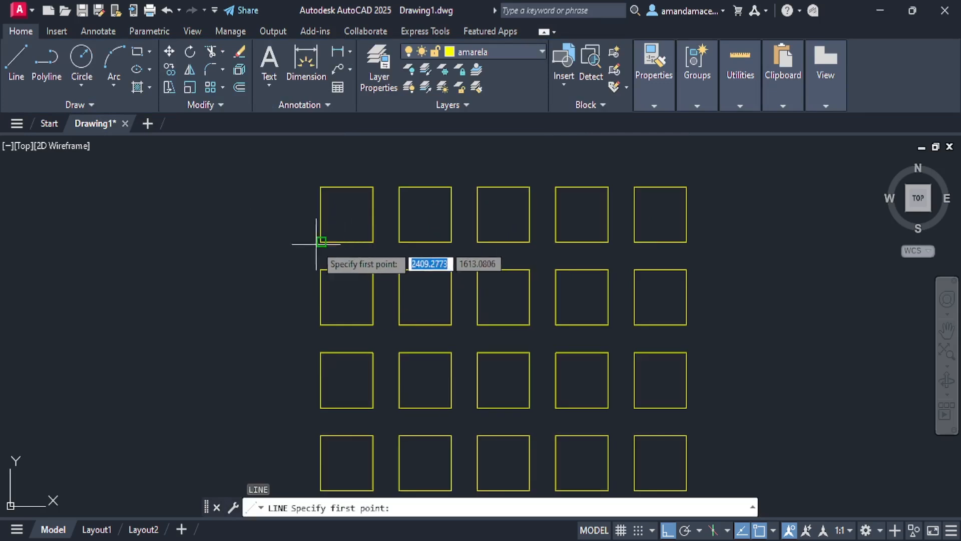
{"action": "left_click", "coordinate": [321, 242]}
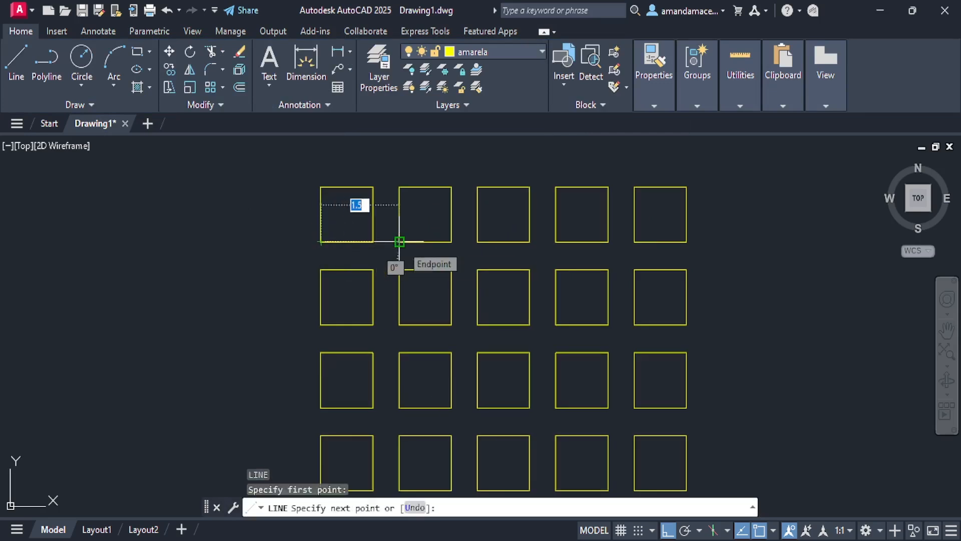
{"action": "key", "text": "Escape"}
Select the array of small squares and set the spacing between its columns to 2
{"action": "left_click", "coordinate": [400, 234]}
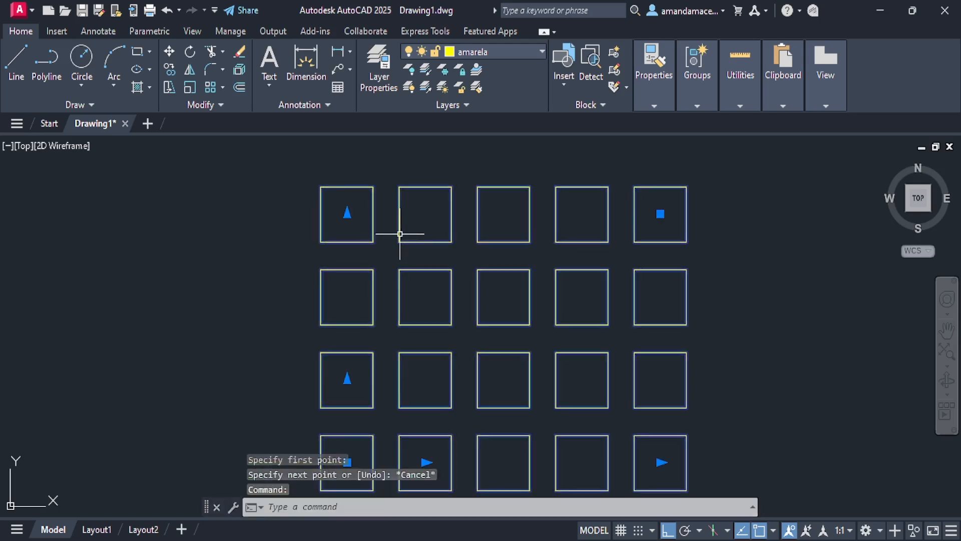
{"action": "scroll", "coordinate": [400, 234], "scroll_direction": "down", "scroll_amount": 2}
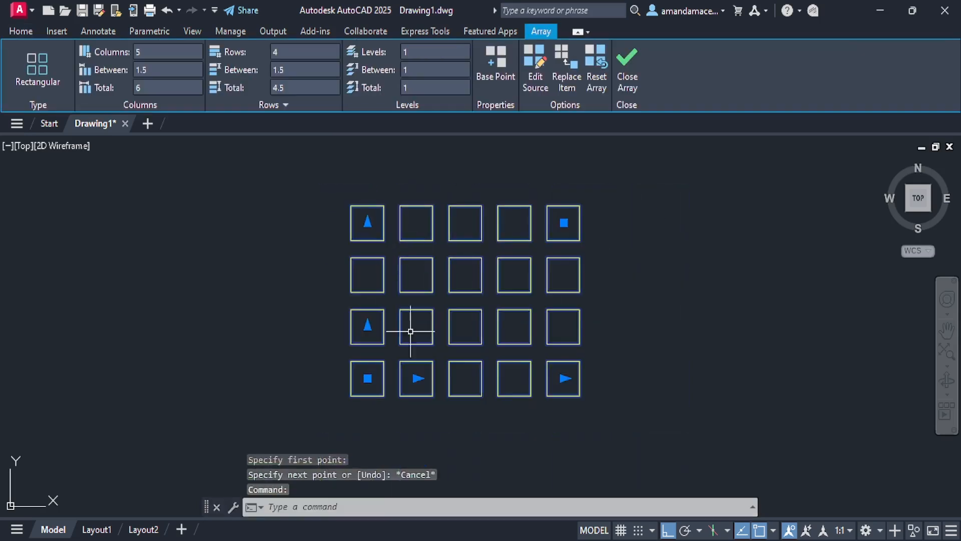
{"action": "left_click", "coordinate": [165, 70]}
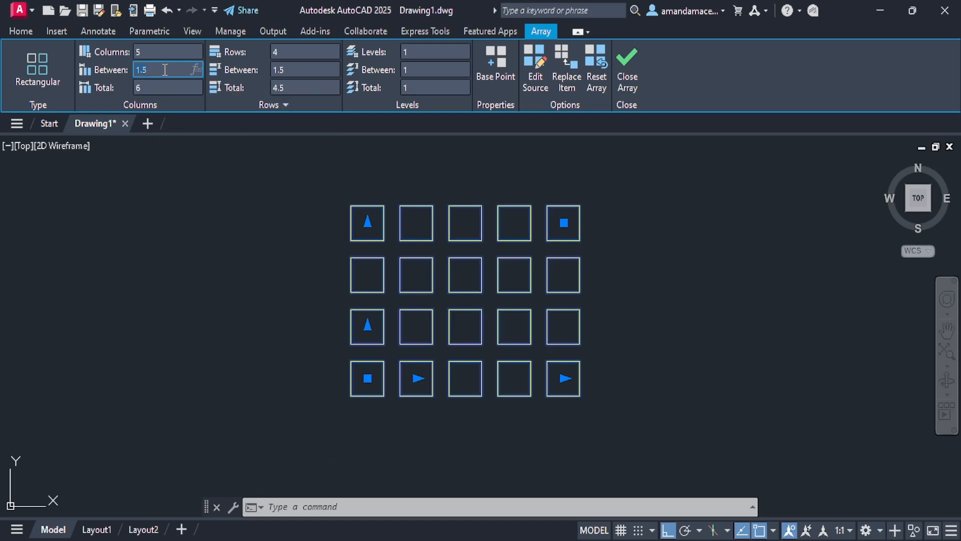
{"action": "left_click_drag", "start_coordinate": [149, 69], "coordinate": [116, 73]}
{"action": "type", "text": "2"}
{"action": "key", "text": "Return"}
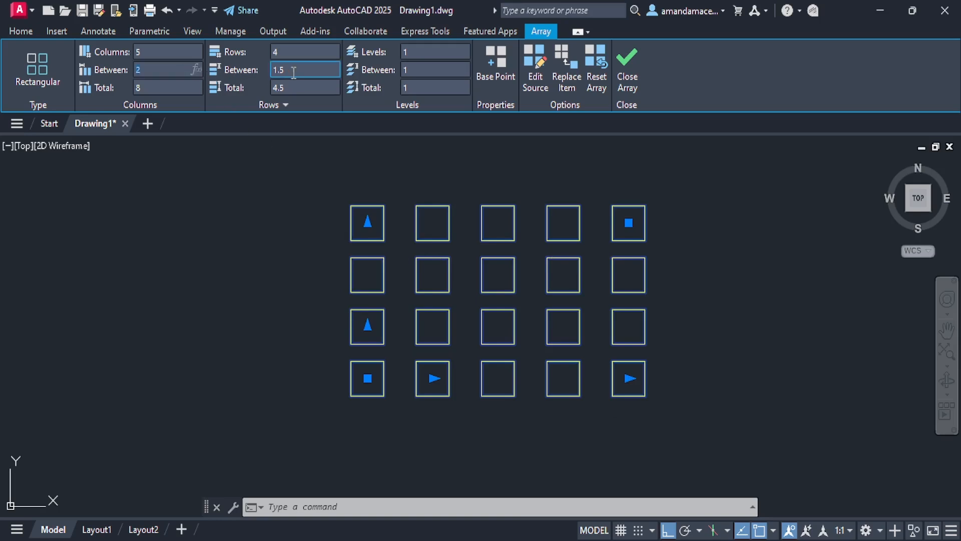
Set the spacing between the array's rows to 2 and finish editing the array
{"action": "left_click", "coordinate": [271, 71]}
{"action": "key", "text": "Return"}
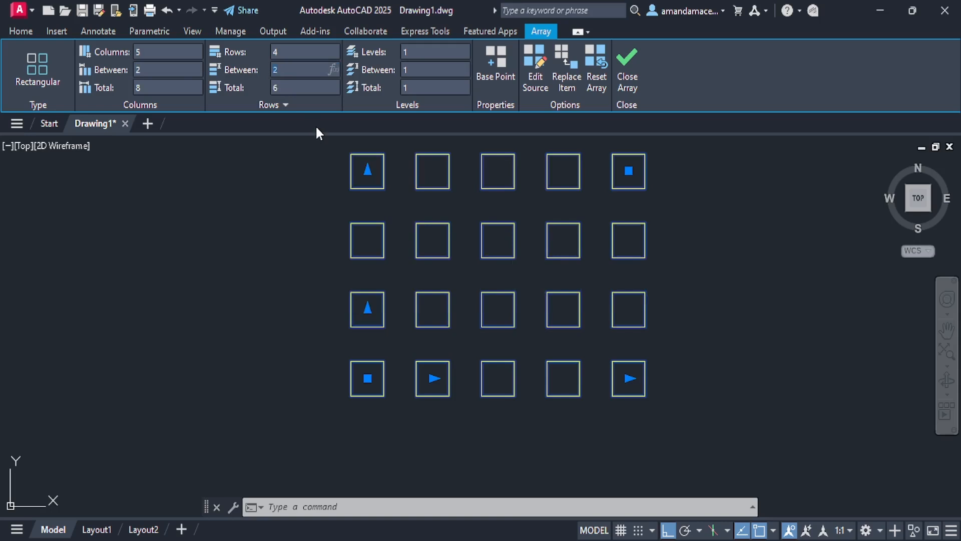
{"action": "left_click", "coordinate": [461, 262]}
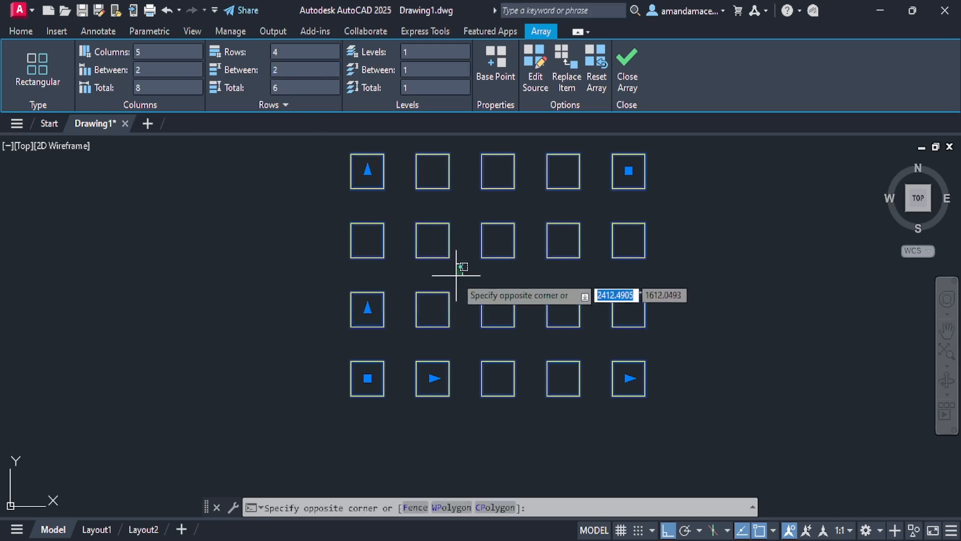
{"action": "left_click", "coordinate": [490, 260]}
{"action": "left_click", "coordinate": [628, 75]}
Check the new column spacing with a temporary Line preview between the top row's first two squares, and erase a single leftover object
{"action": "type", "text": "l"}
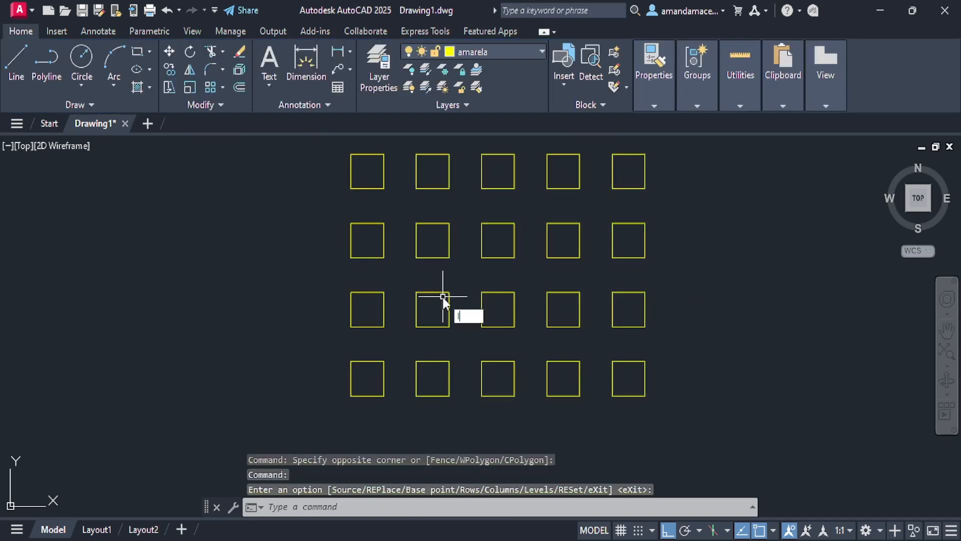
{"action": "key", "text": "Return"}
{"action": "left_click", "coordinate": [352, 188]}
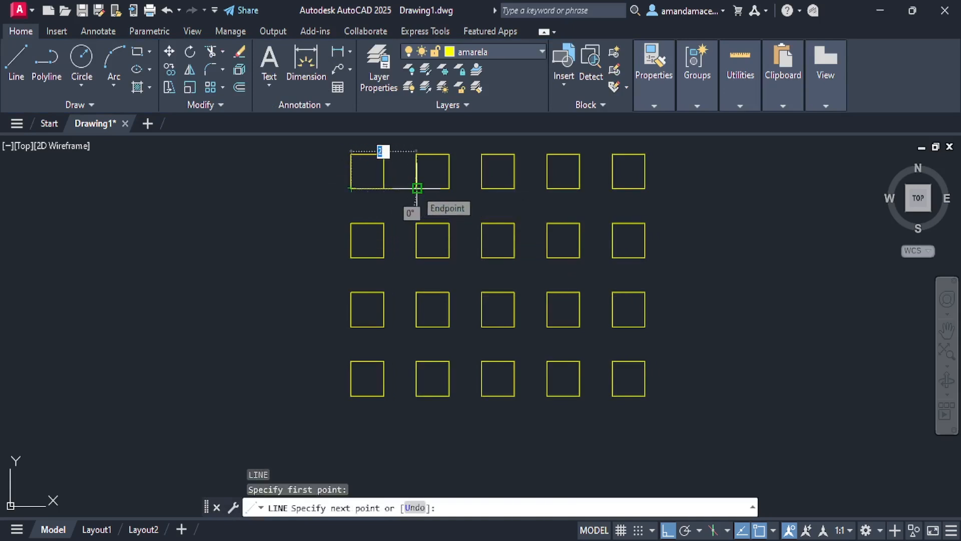
{"action": "key", "text": "Escape"}
{"action": "left_click", "coordinate": [422, 189]}
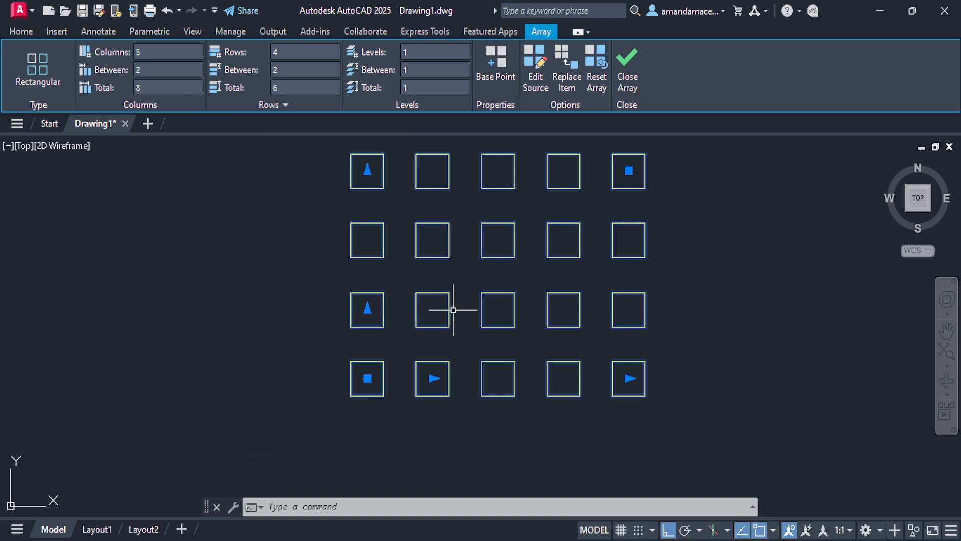
{"action": "key", "text": "Delete"}
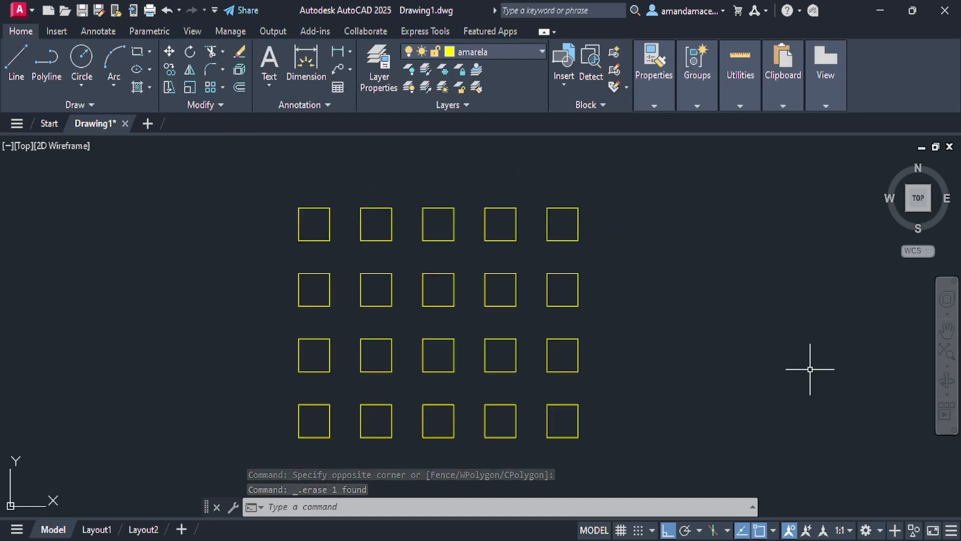
Draw a 50 by 50 square in an empty area to the right of the small squares
{"action": "scroll", "coordinate": [813, 369], "scroll_direction": "down", "scroll_amount": 2}
{"action": "middle_click_drag", "start_coordinate": [813, 369], "coordinate": [353, 348]}
{"action": "scroll", "coordinate": [584, 326], "scroll_direction": "up", "scroll_amount": 3}
{"action": "middle_click_drag", "start_coordinate": [582, 326], "coordinate": [569, 327]}
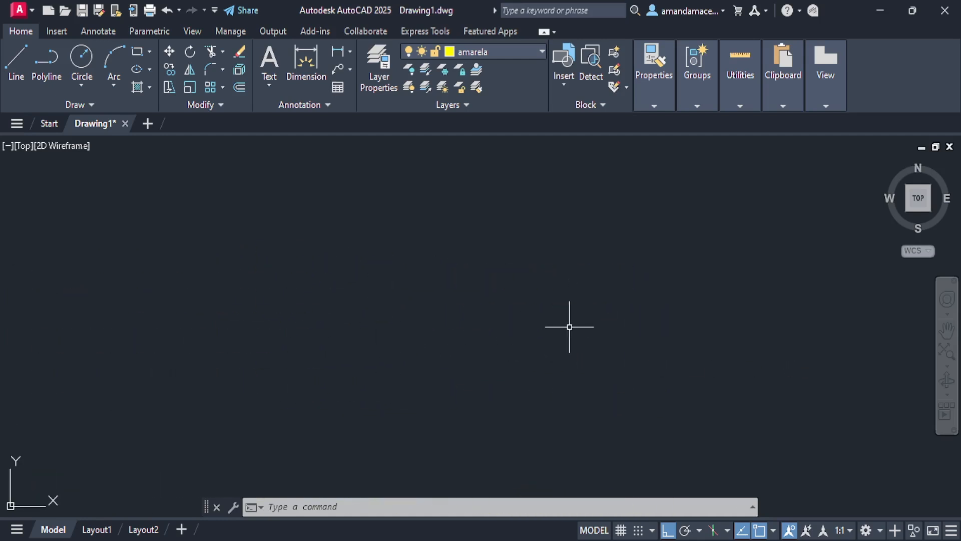
{"action": "type", "text": "REC"}
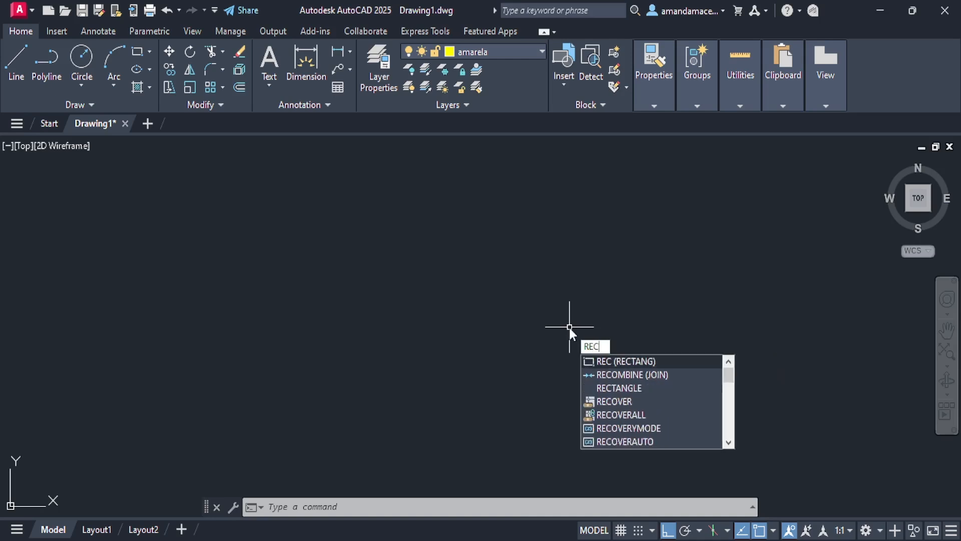
{"action": "key", "text": "Return"}
{"action": "left_click", "coordinate": [484, 361]}
{"action": "type", "text": "50"}
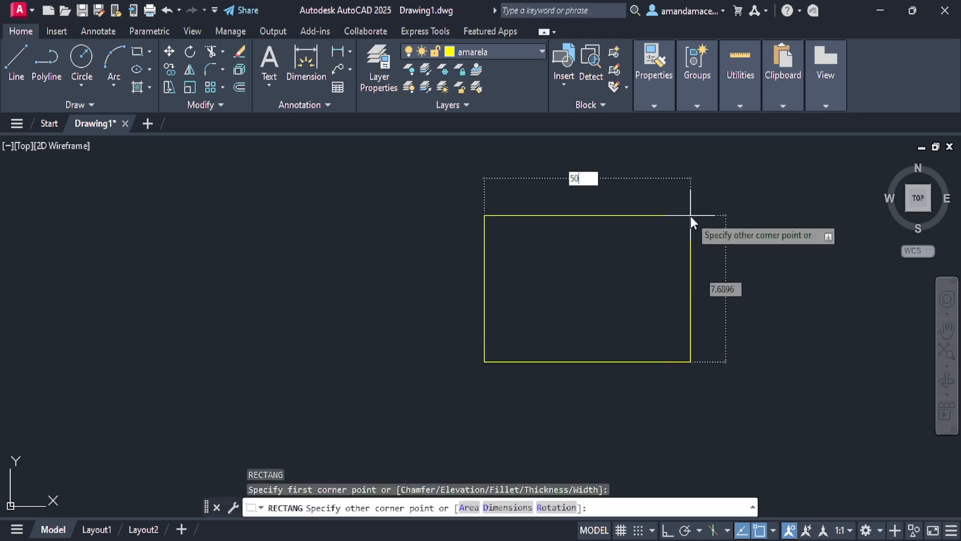
{"action": "key", "text": "Tab"}
{"action": "type", "text": "50"}
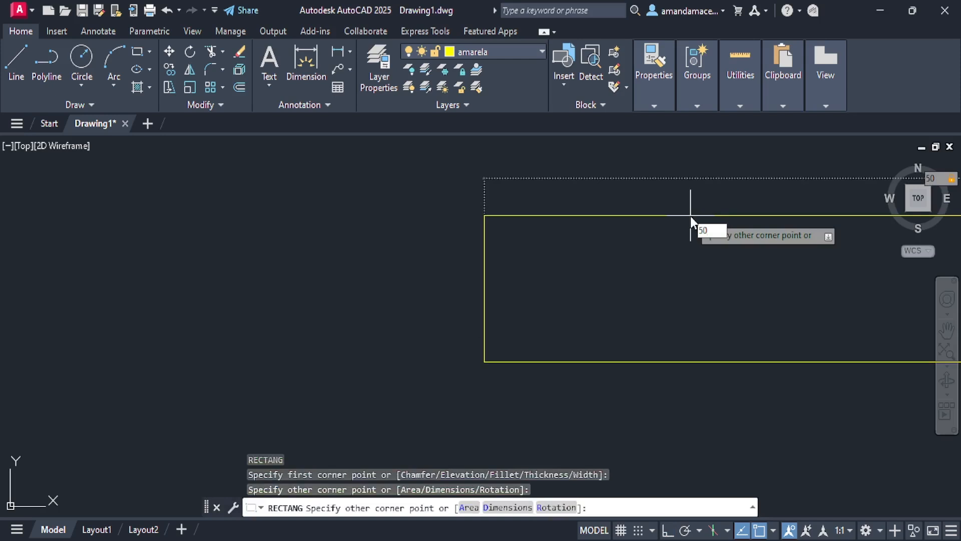
{"action": "key", "text": "Return"}
Start a rectangular array of the 50 by 50 square
{"action": "scroll", "coordinate": [691, 210], "scroll_direction": "down", "scroll_amount": 6}
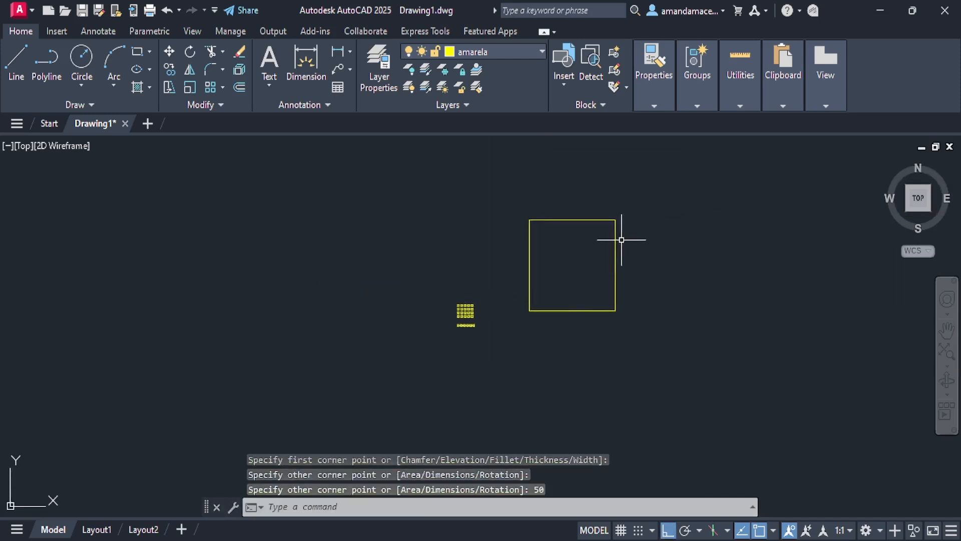
{"action": "scroll", "coordinate": [623, 241], "scroll_direction": "up", "scroll_amount": 4}
{"action": "scroll", "coordinate": [662, 252], "scroll_direction": "up", "scroll_amount": 2}
{"action": "scroll", "coordinate": [662, 252], "scroll_direction": "down", "scroll_amount": 2}
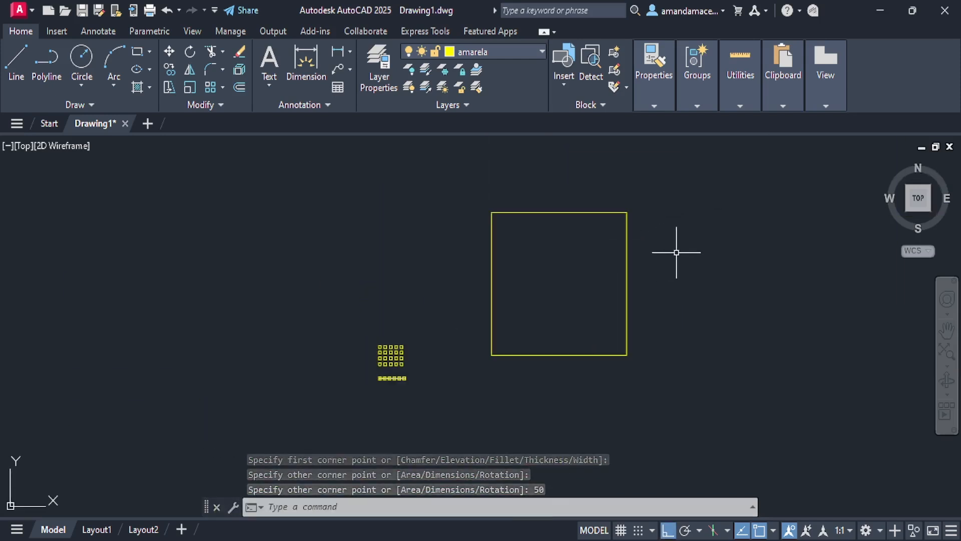
{"action": "middle_click_drag", "start_coordinate": [678, 251], "coordinate": [557, 266]}
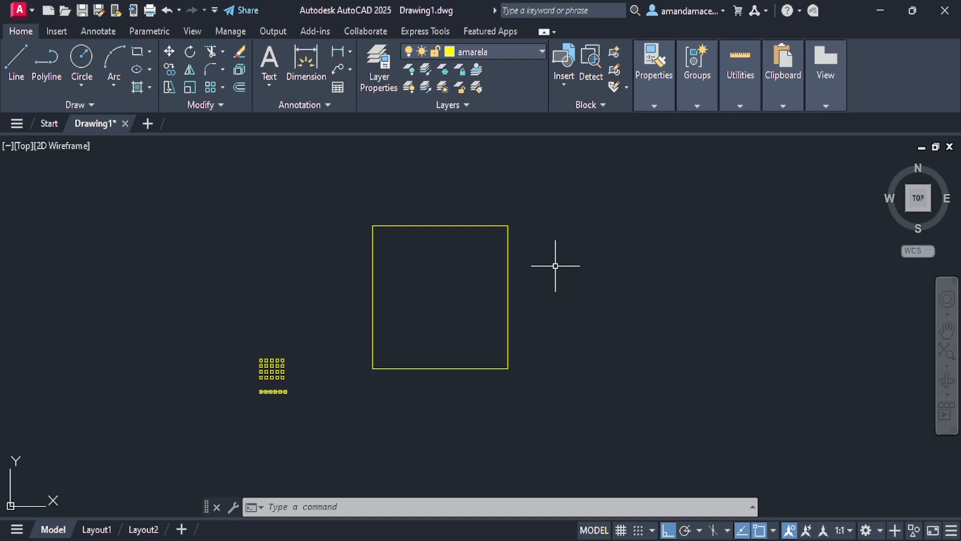
{"action": "left_click", "coordinate": [556, 266]}
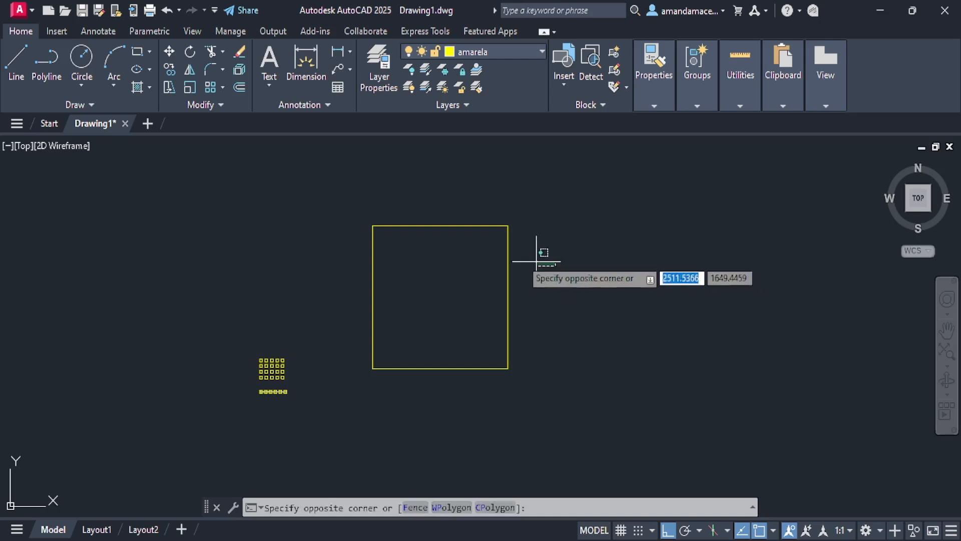
{"action": "left_click", "coordinate": [457, 249]}
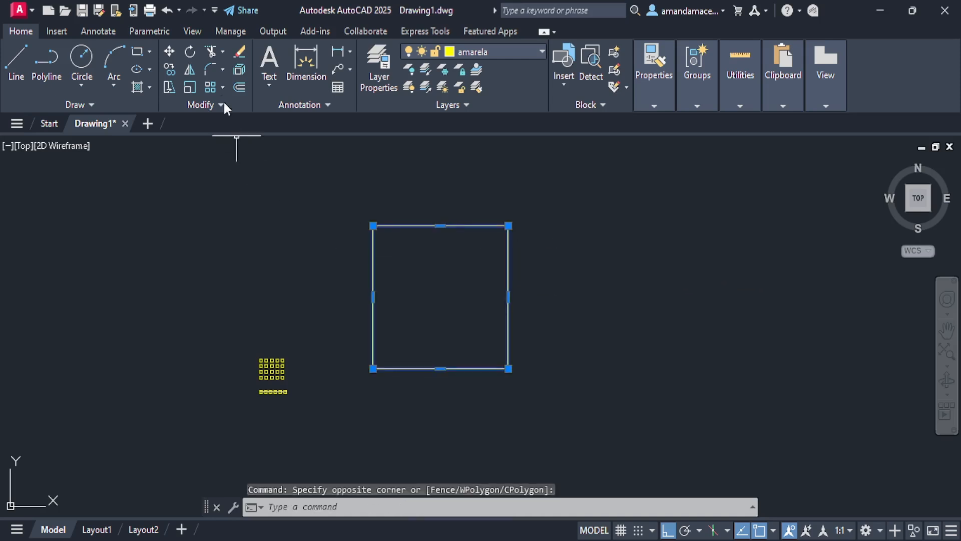
{"action": "left_click", "coordinate": [210, 88]}
{"action": "scroll", "coordinate": [526, 262], "scroll_direction": "down", "scroll_amount": 5}
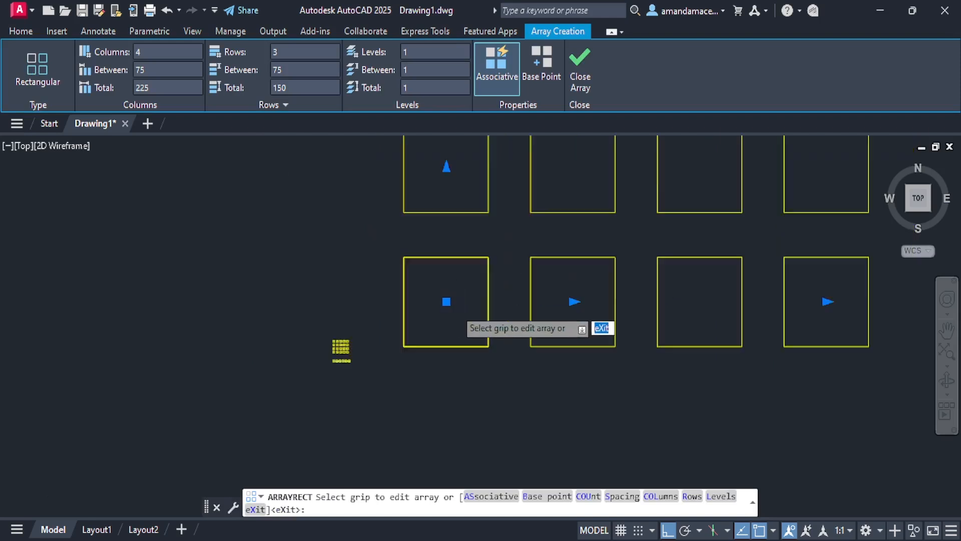
{"action": "scroll", "coordinate": [492, 228], "scroll_direction": "up", "scroll_amount": 4}
{"action": "middle_click_drag", "start_coordinate": [490, 231], "coordinate": [468, 242]}
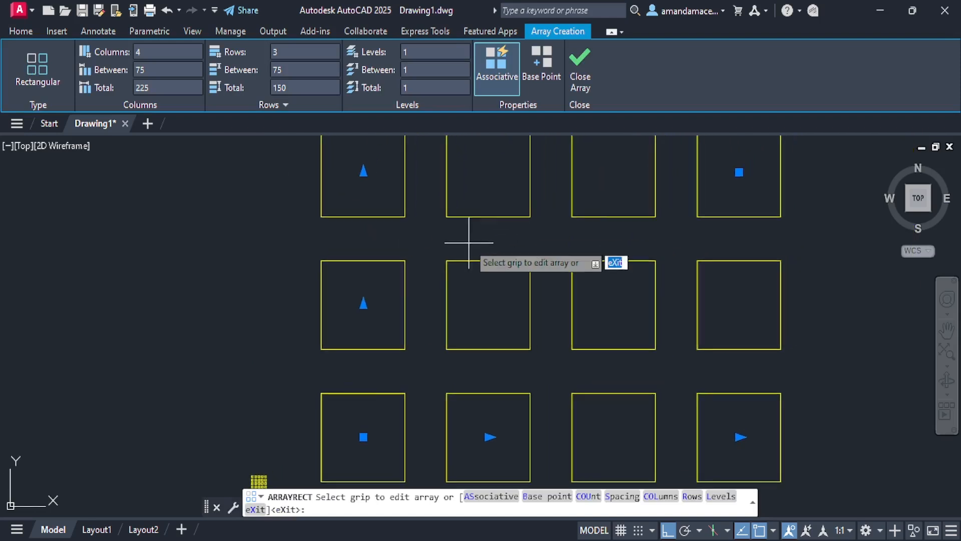
{"action": "scroll", "coordinate": [468, 242], "scroll_direction": "down", "scroll_amount": 2}
{"action": "middle_click_drag", "start_coordinate": [497, 377], "coordinate": [489, 356]}
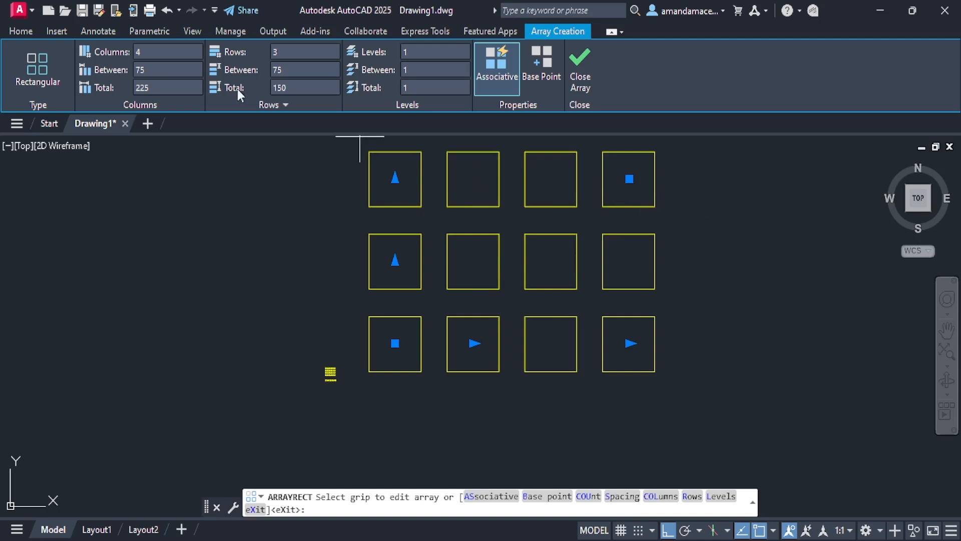
Set the array to 3 columns and 2 rows and finish creating it
{"action": "type", "text": "3"}
{"action": "key", "text": "Return"}
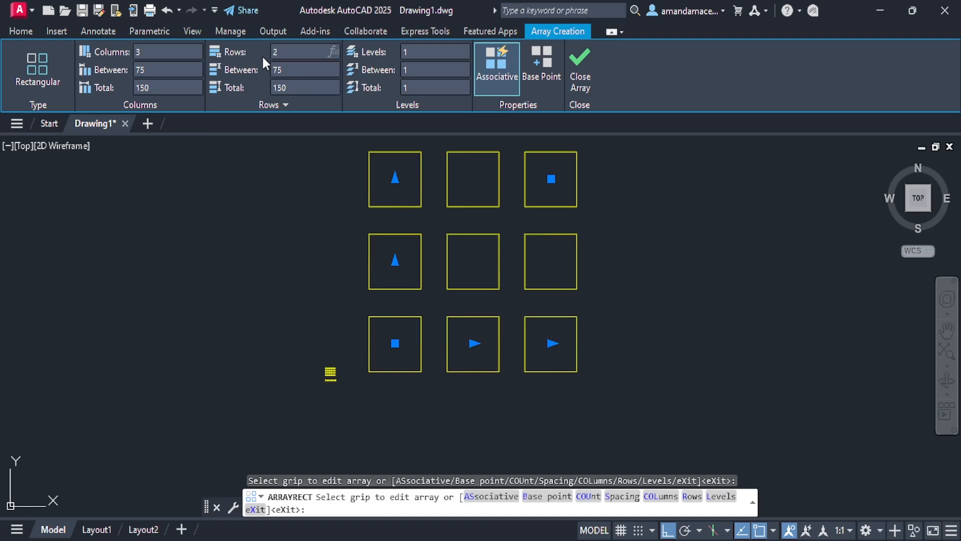
{"action": "key", "text": "Return"}
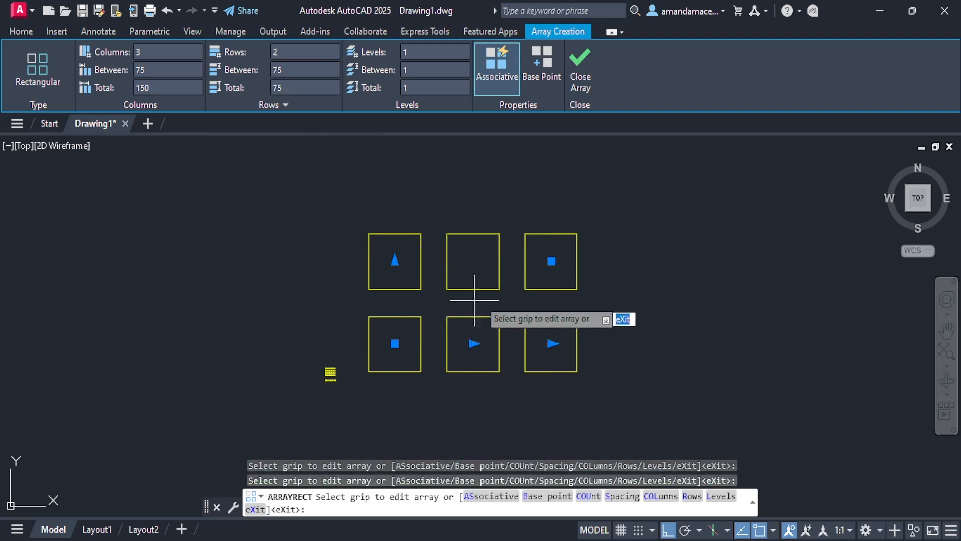
{"action": "scroll", "coordinate": [474, 300], "scroll_direction": "up", "scroll_amount": 2}
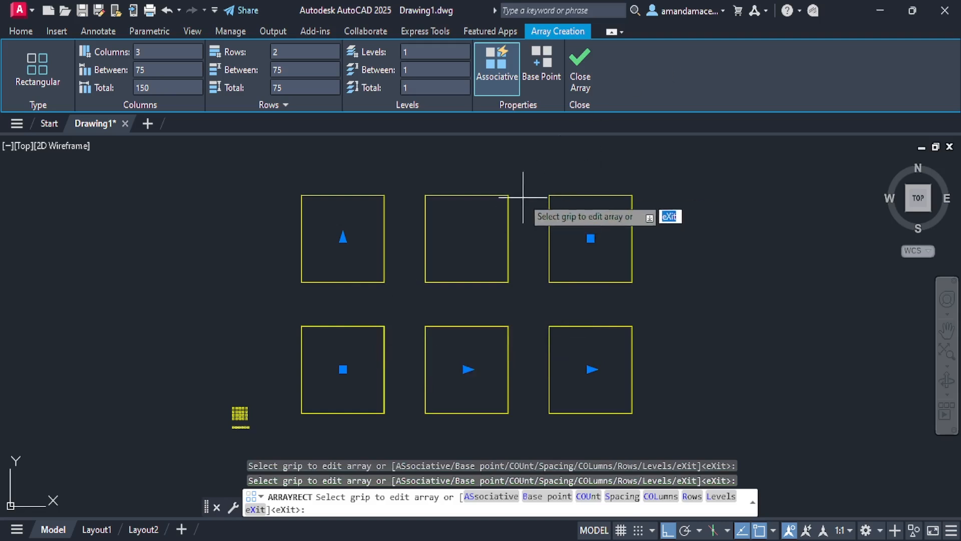
{"action": "left_click", "coordinate": [579, 77]}
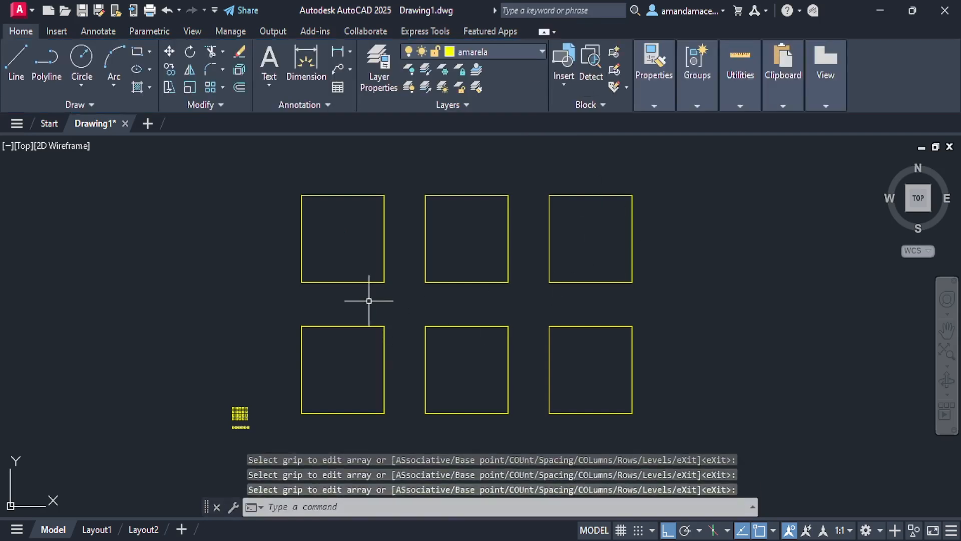
Check the column spacing of the large-square array with a temporary Line preview from the upper-left square's lower-left corner
{"action": "type", "text": "l"}
{"action": "key", "text": "Return"}
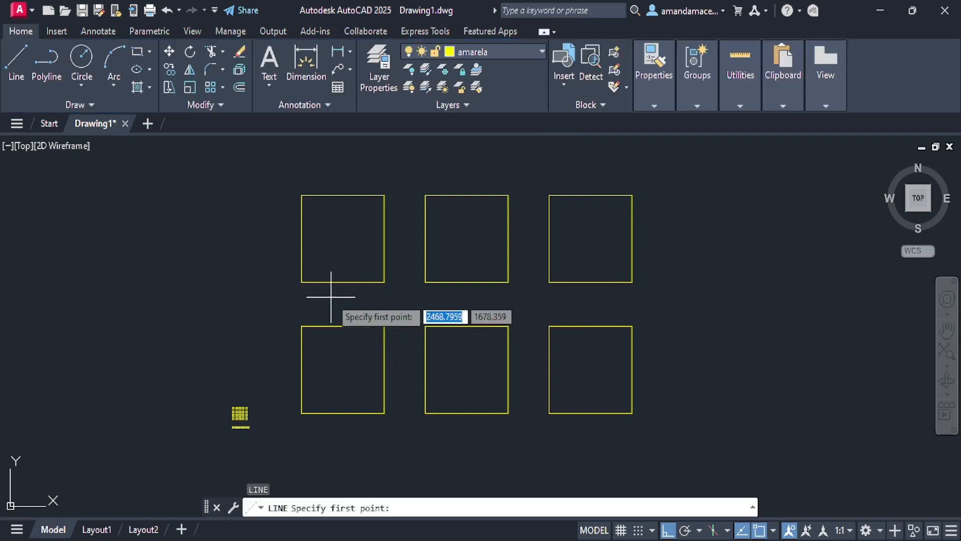
{"action": "left_click", "coordinate": [301, 282]}
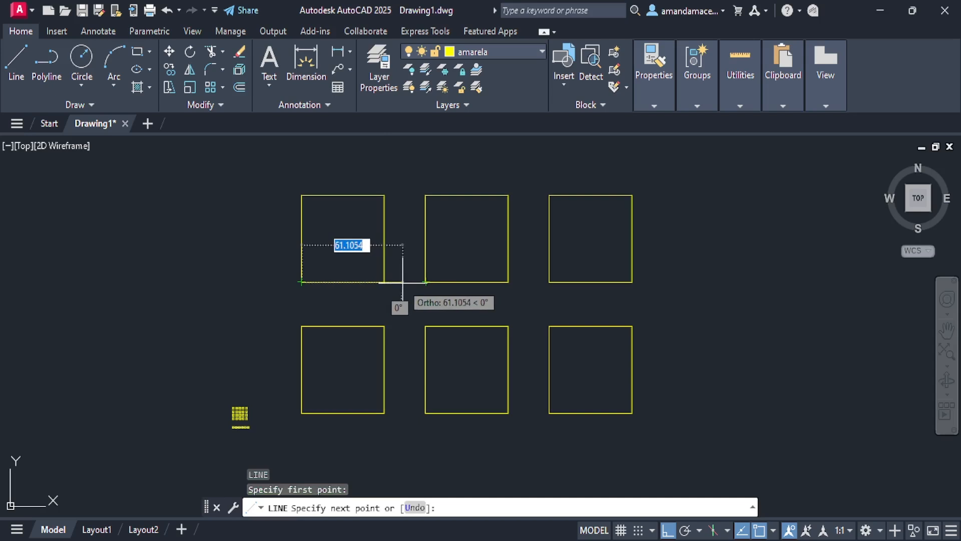
{"action": "key", "text": "Escape"}
Select the array of large squares and set the spacing between its columns to 56
{"action": "left_click", "coordinate": [431, 273]}
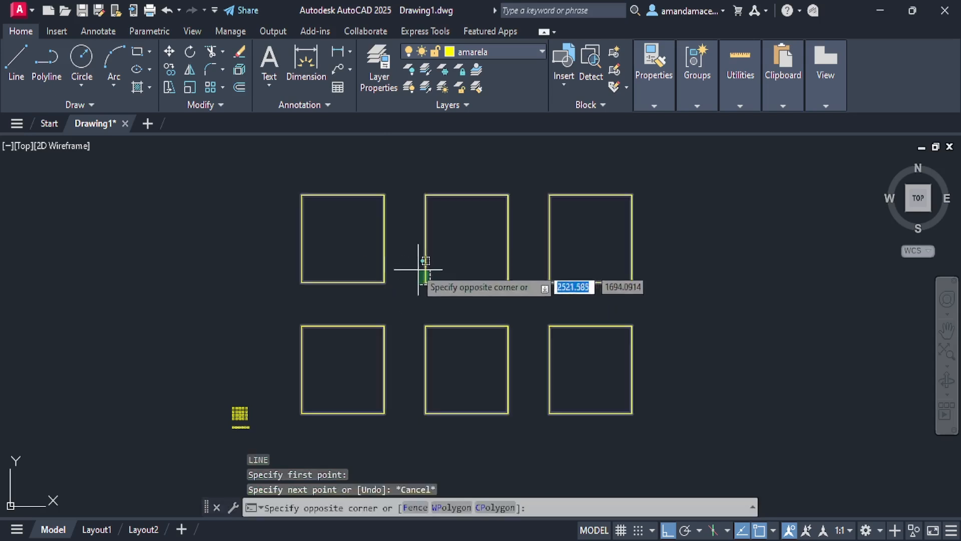
{"action": "left_click", "coordinate": [412, 270]}
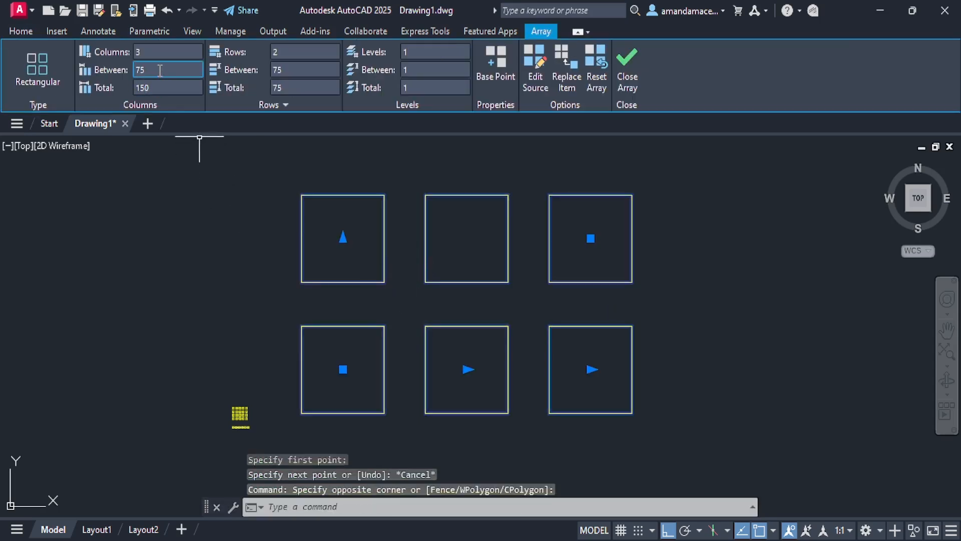
{"action": "left_click", "coordinate": [135, 70]}
{"action": "type", "text": "5"}
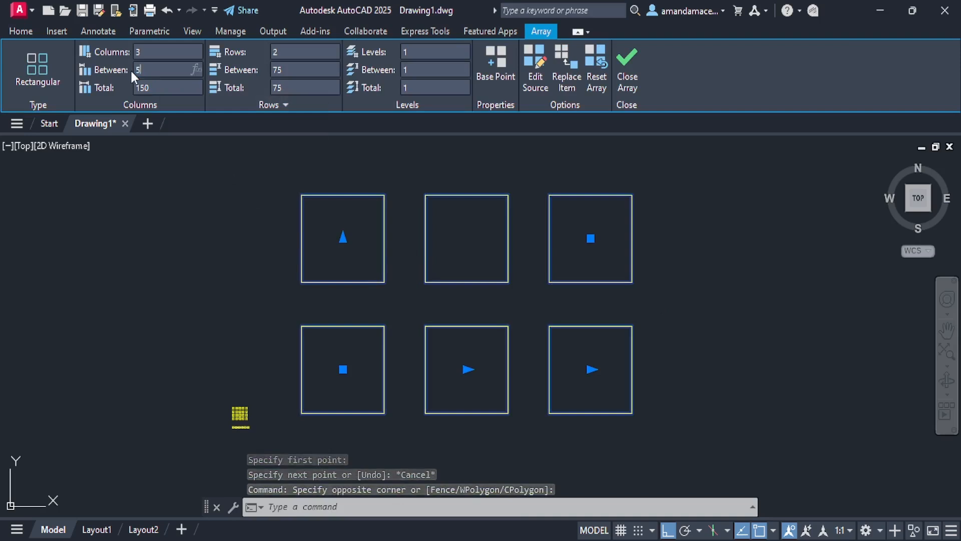
{"action": "type", "text": "6"}
{"action": "key", "text": "Return"}
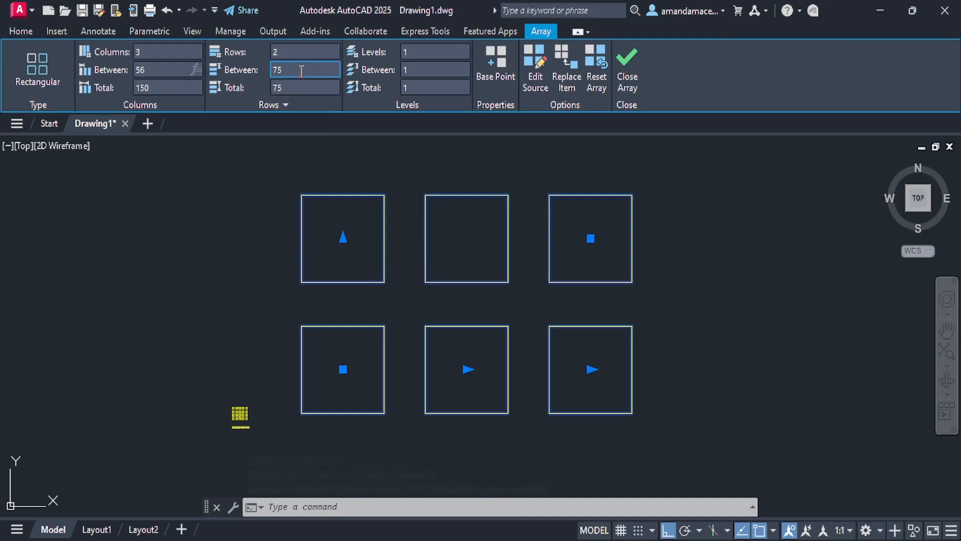
Set the spacing between the rows of the large-square array to 56 and finish editing the array
{"action": "left_click", "coordinate": [260, 67]}
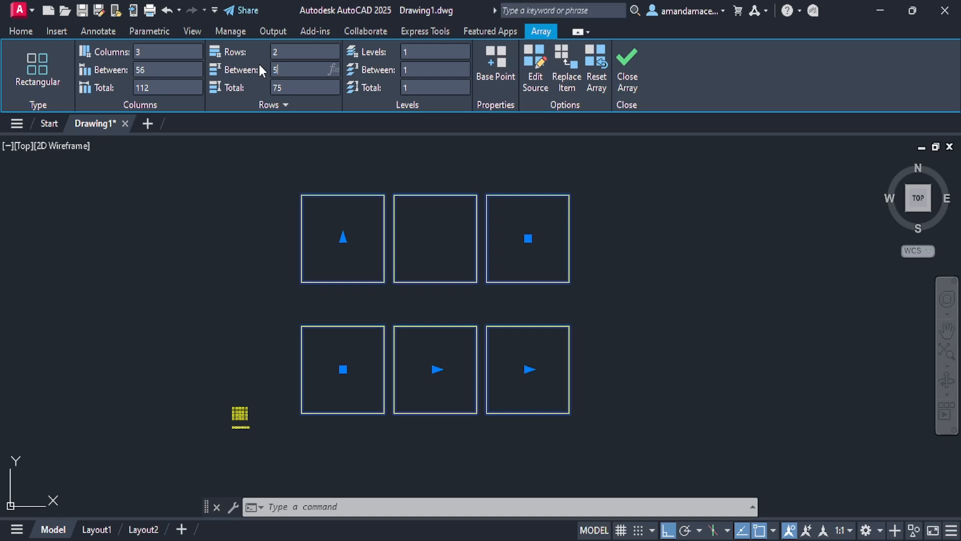
{"action": "type", "text": "56"}
{"action": "key", "text": "Return"}
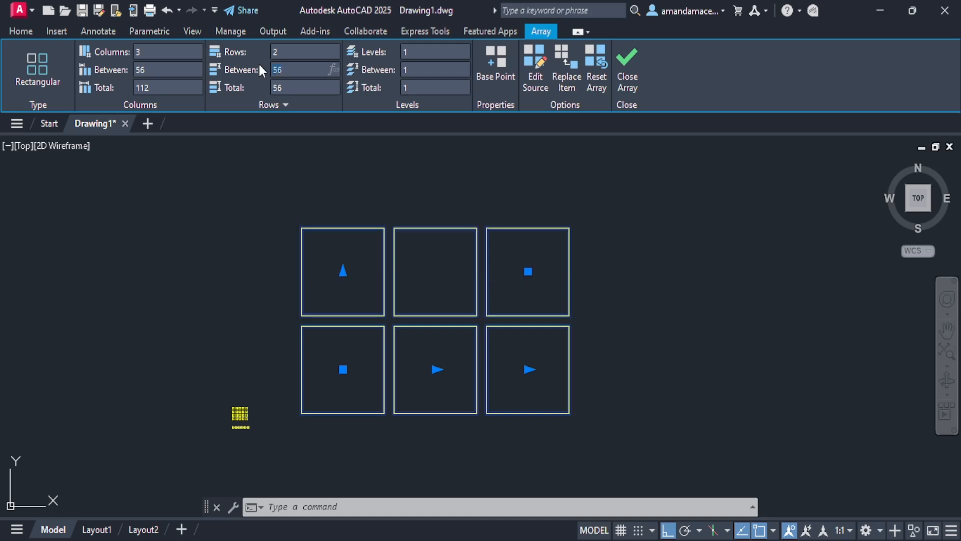
{"action": "left_click", "coordinate": [627, 75]}
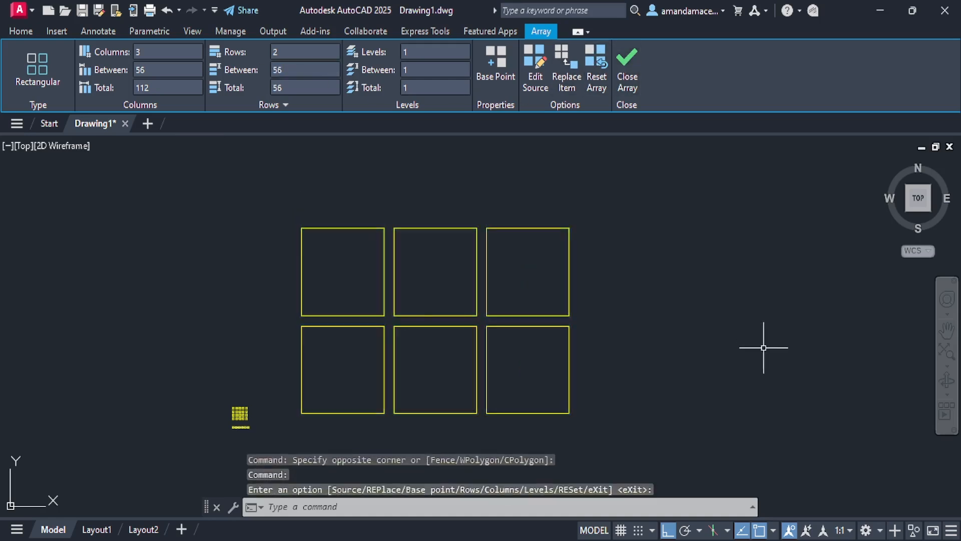
Check the row and column gaps with a temporary Line preview from the lower-left square's upper-right corner
{"action": "type", "text": "l"}
{"action": "key", "text": "Return"}
{"action": "scroll", "coordinate": [386, 375], "scroll_direction": "up", "scroll_amount": 2}
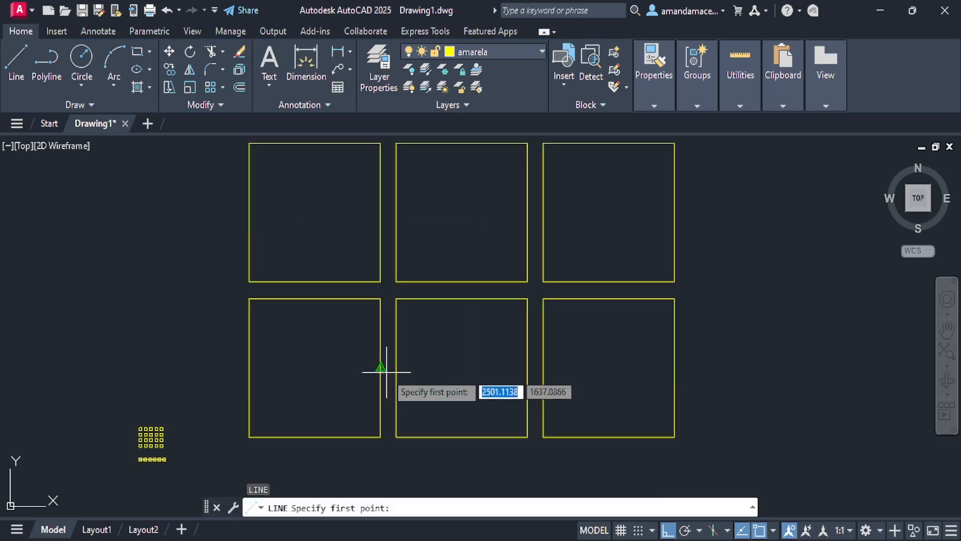
{"action": "left_click", "coordinate": [381, 299]}
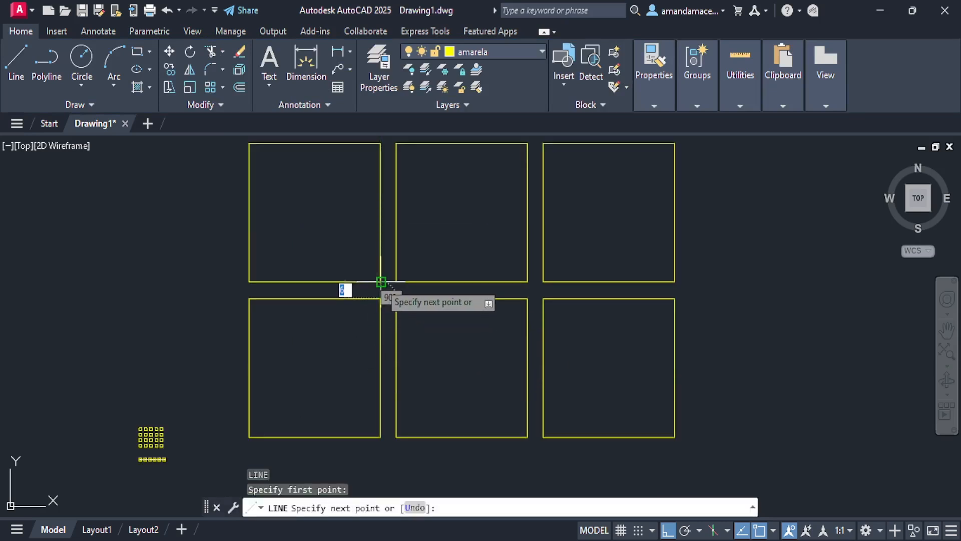
{"action": "scroll", "coordinate": [383, 288], "scroll_direction": "up", "scroll_amount": 2}
{"action": "scroll", "coordinate": [396, 295], "scroll_direction": "down", "scroll_amount": 2}
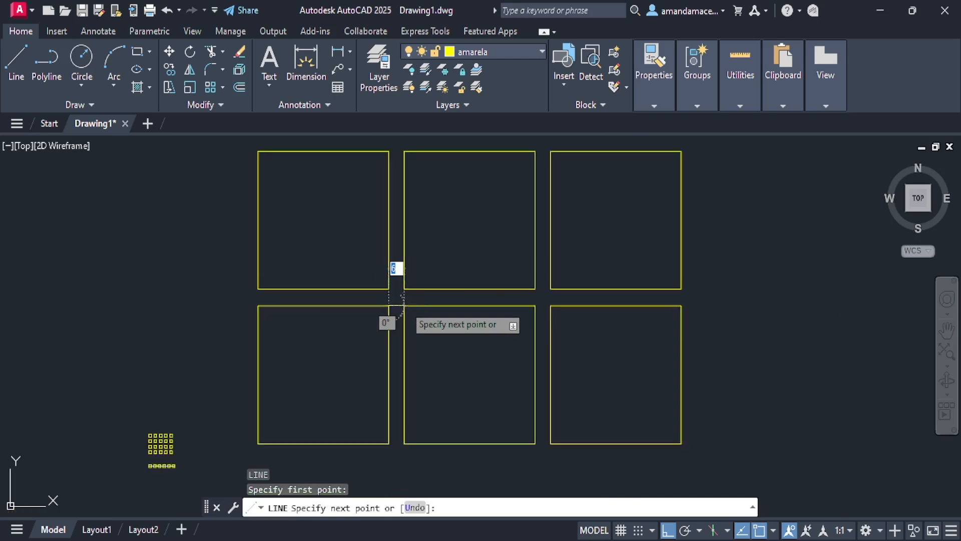
{"action": "key", "text": "Escape"}
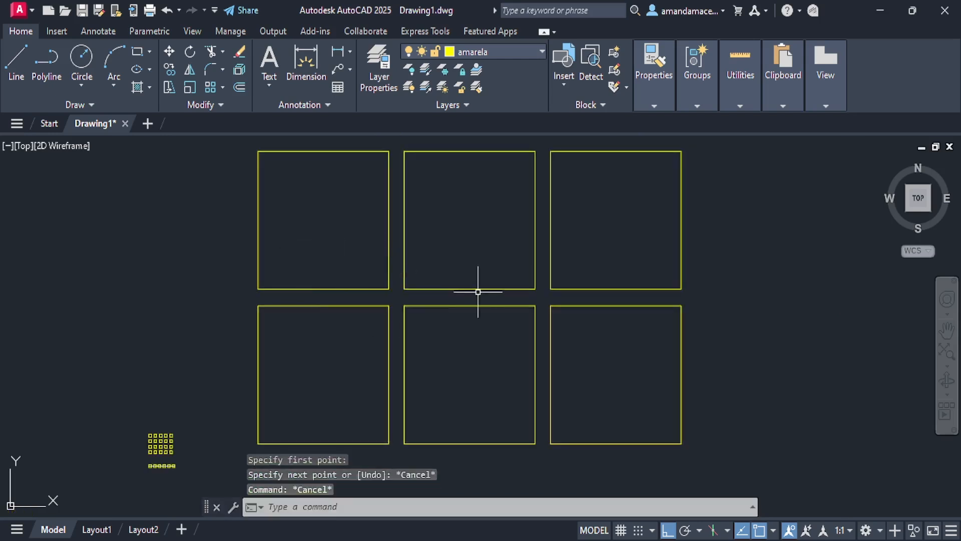